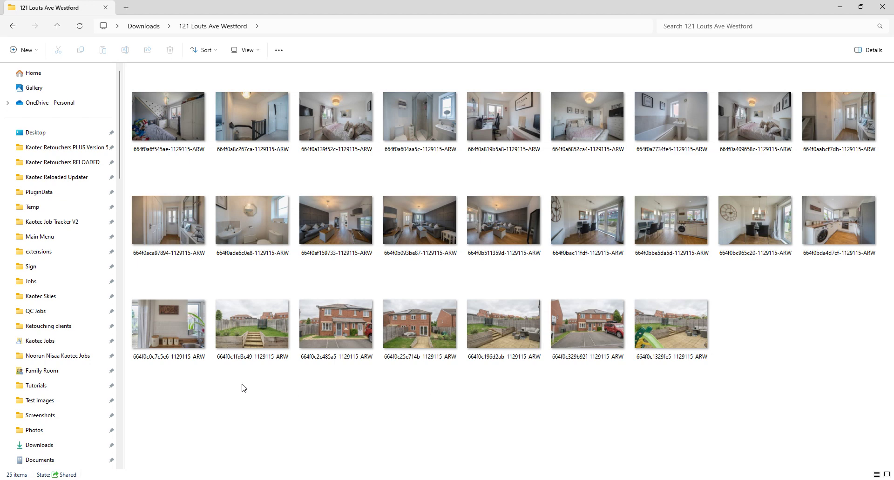
- Select the six exterior house photos in the bottom row and open them in Camera Raw
left_click_drag(241, 387, 672, 317)
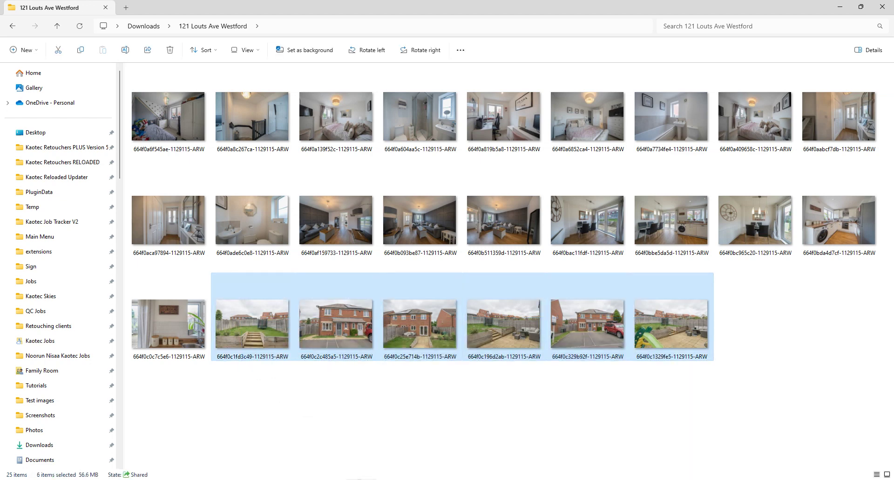
key("alt+Tab")
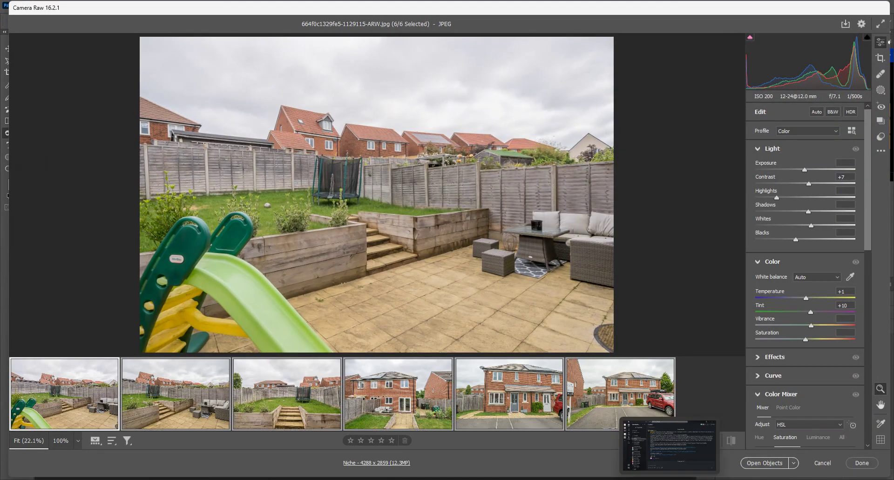
- Open all six exterior photos from Camera Raw as separate Photoshop documents
left_click(765, 463)
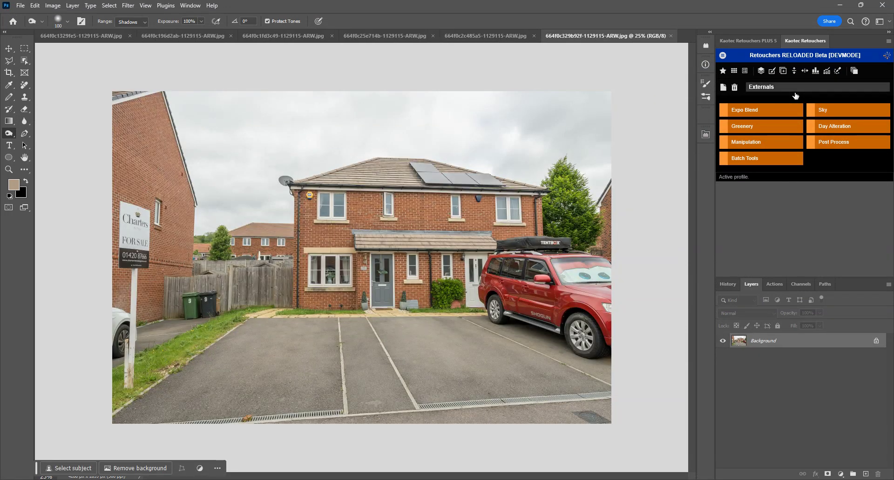
- Review the Auto Quick Swap selection method, hue and levels, and texture settings sections
left_click(821, 111)
left_click(773, 128)
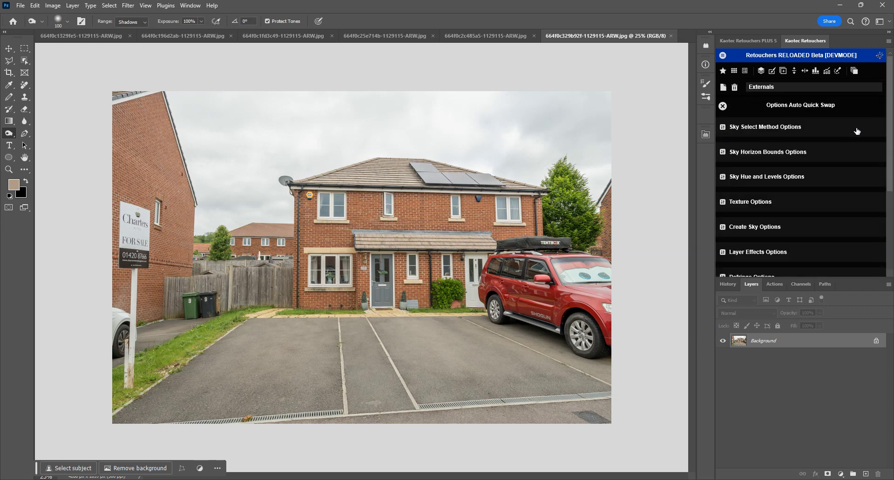
left_click(820, 127)
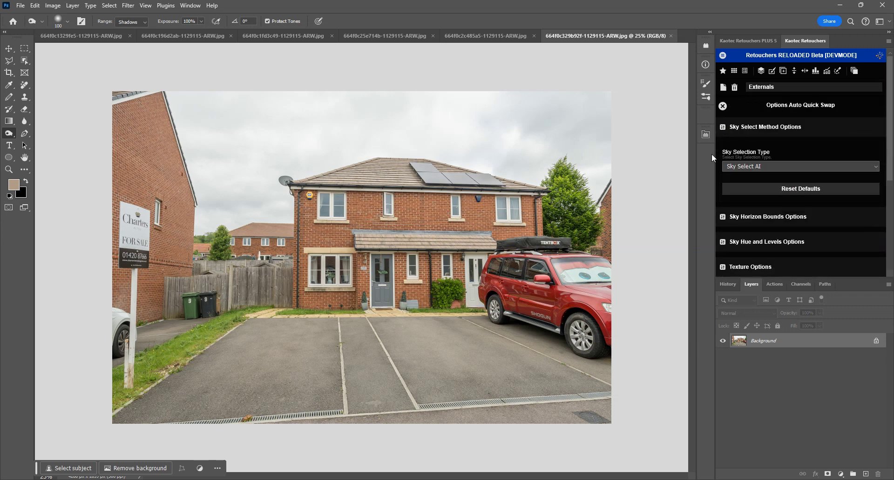
left_click(821, 131)
left_click(815, 177)
left_click_drag(889, 131, 889, 169)
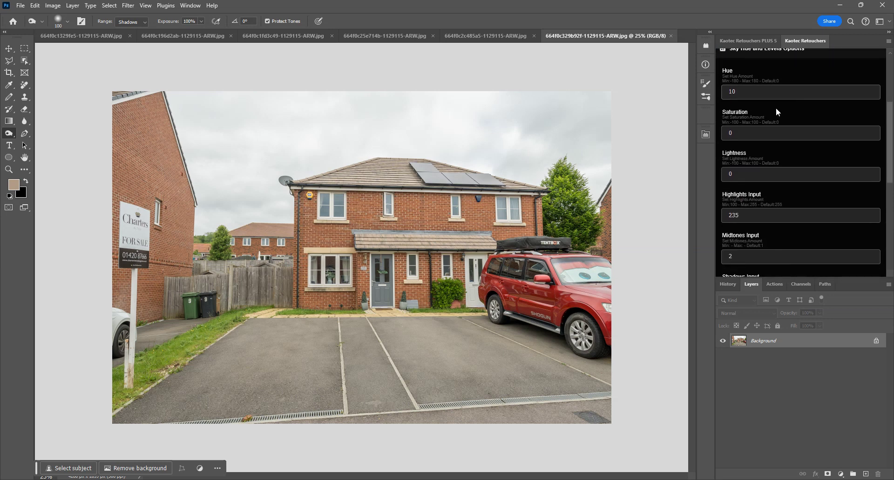
scroll(870, 159, "up", 3)
scroll(870, 168, "down", 2)
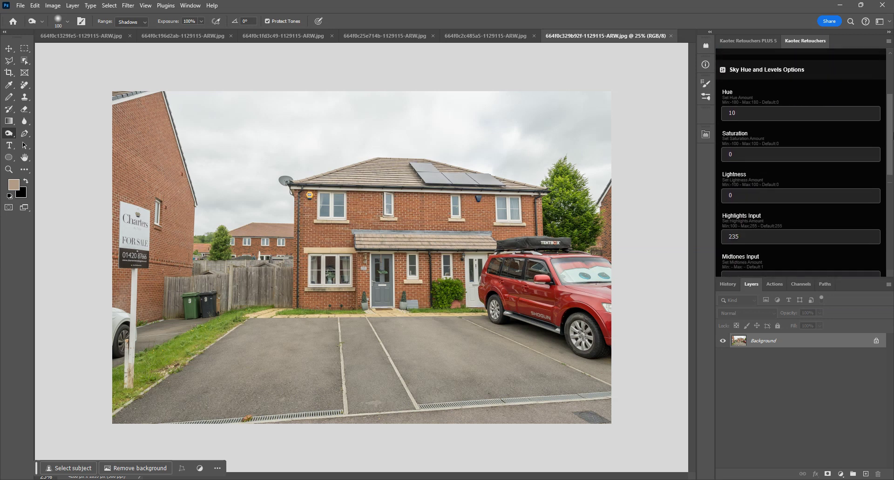
scroll(869, 174, "up", 2)
left_click(831, 109)
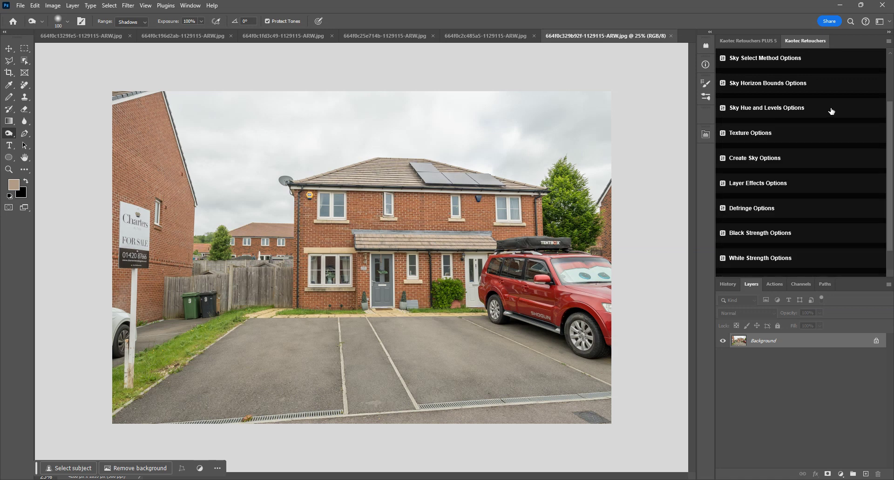
left_click(754, 135)
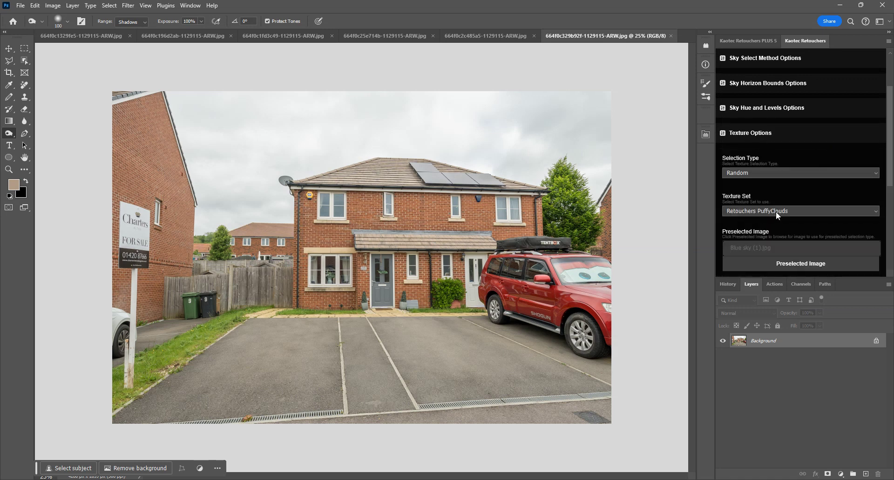
left_click(796, 139)
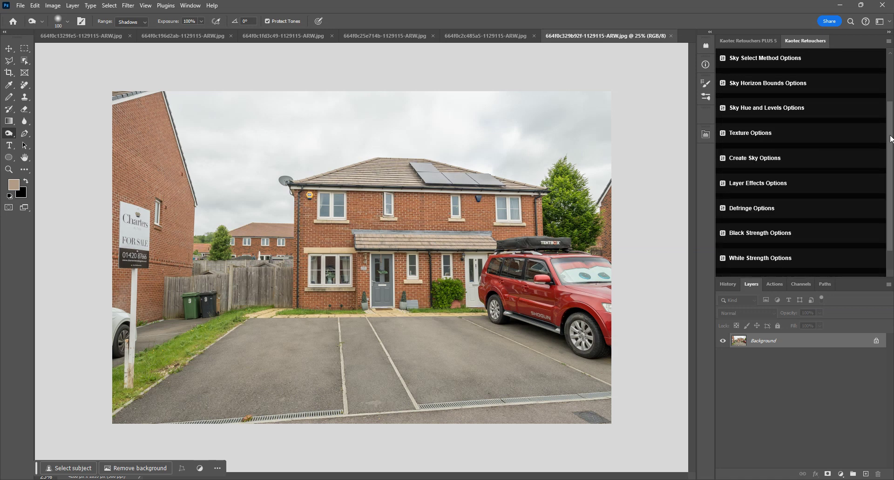
scroll(745, 116, "up", 3)
left_click(723, 107)
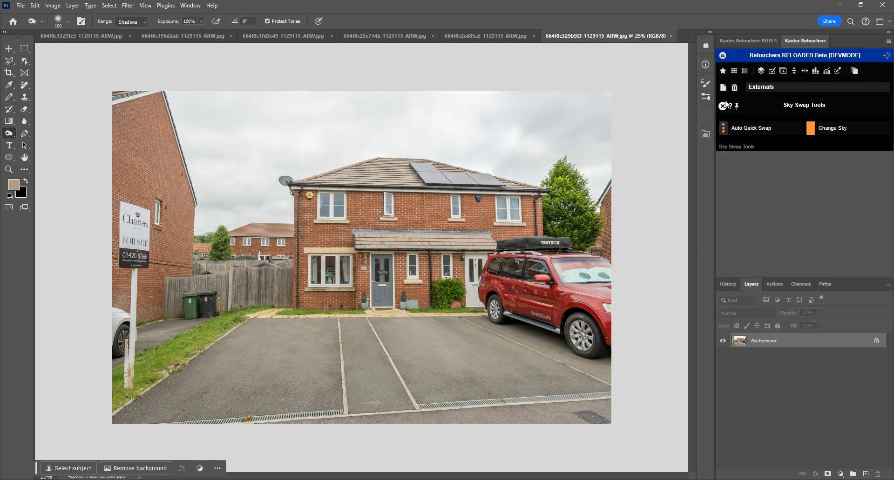
- Enable Apply To All Open Images in Auto Quick Swap and return to Sky Swap Tools
scroll(547, 162, "down", 1)
scroll(548, 162, "up", 1)
left_click(723, 128)
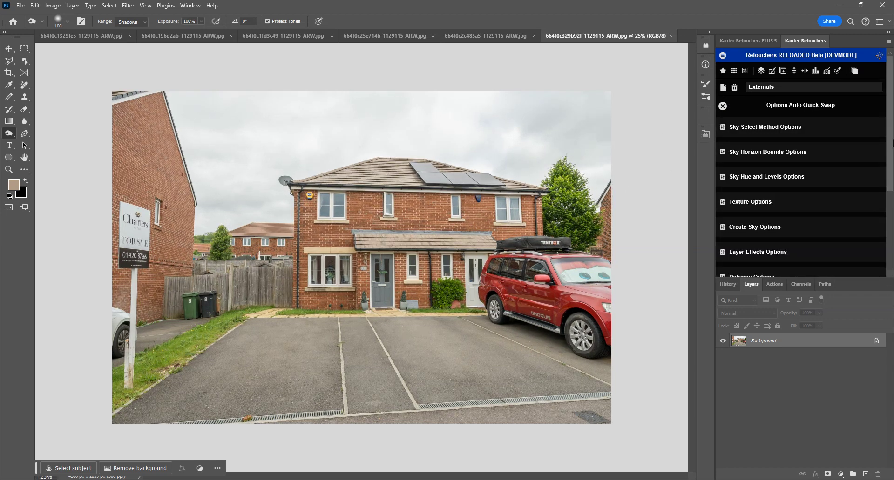
scroll(890, 128, "down", 3)
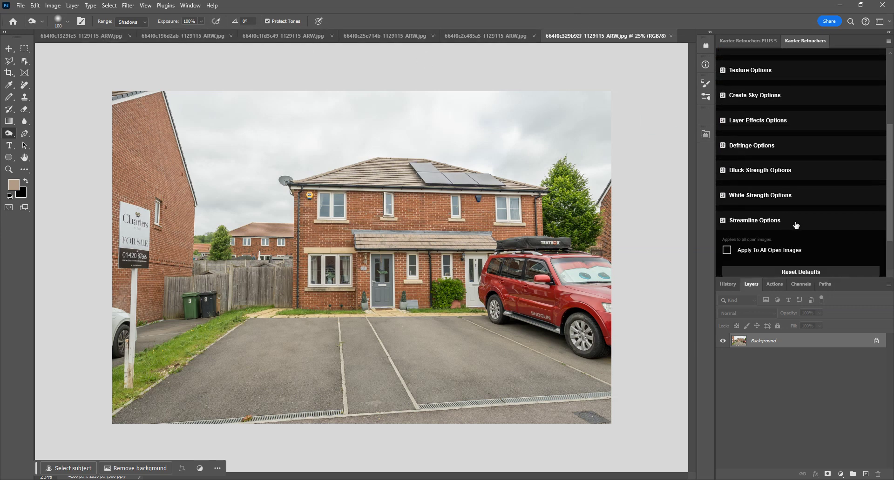
left_click(726, 251)
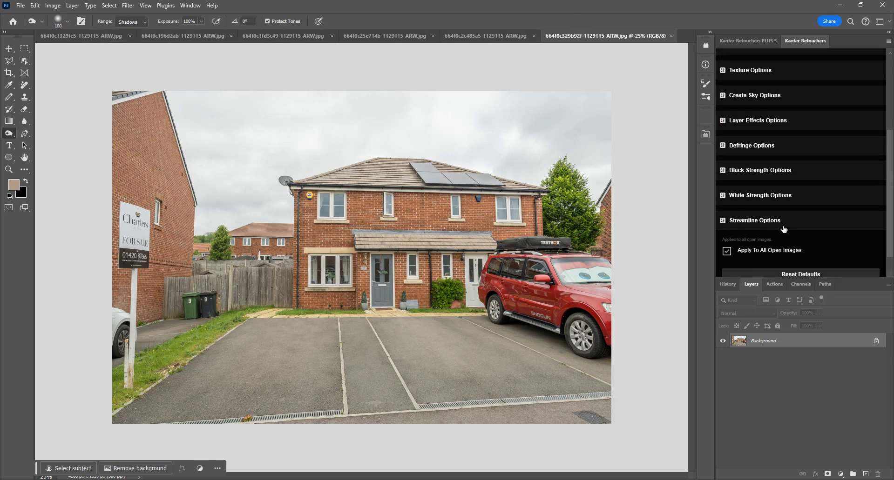
scroll(885, 153, "up", 5)
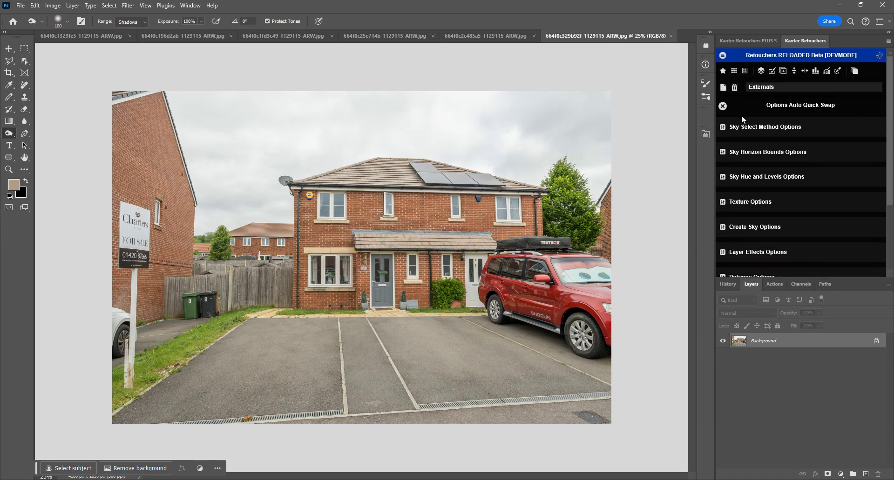
left_click(725, 116)
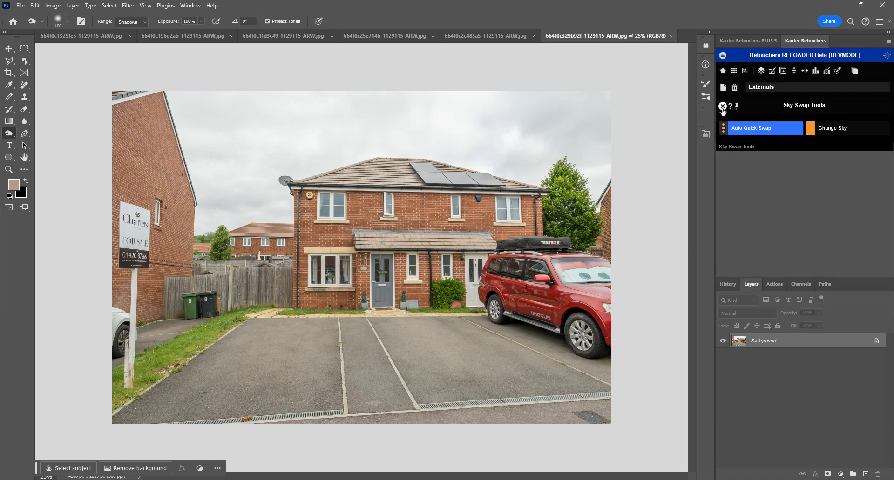
- Run Auto Quick Swap on all photos, then view the 664f0c2c485a5 photo's sky mask
left_click(759, 133)
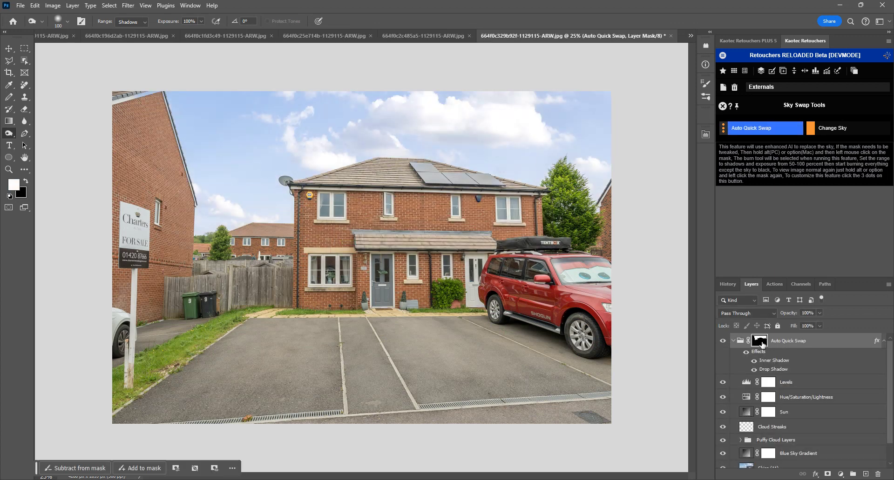
key("ctrl+shift+Tab")
key("ctrl+shift+Tab")
key("ctrl+shift+Tab")
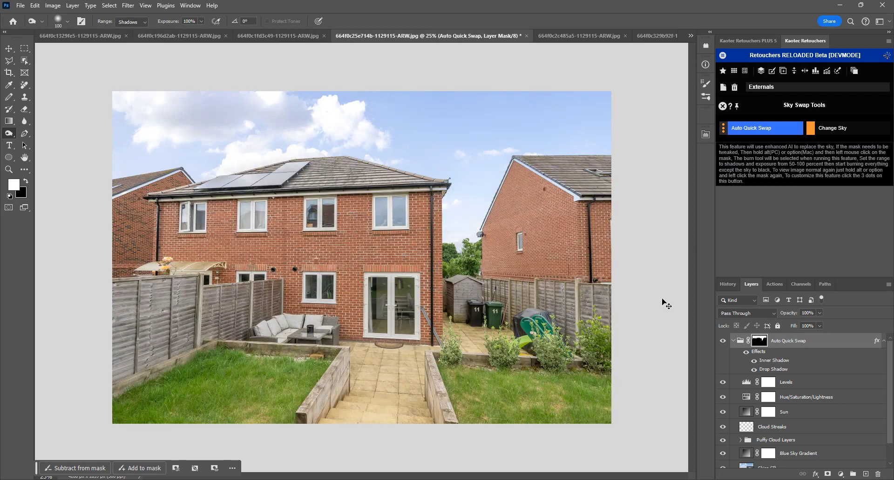
key("ctrl+Tab")
left_click(760, 343, "alt")
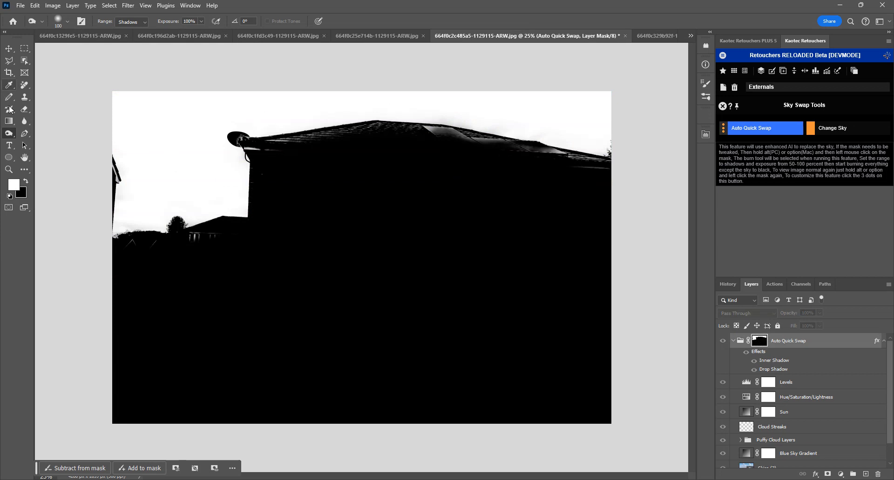
- Paint the roof edge black on the sky mask with a 150 px brush
left_click(24, 109)
key("bracketright")
key("bracketright")
key("bracketright")
key("bracketright")
key("bracketright")
key("bracketright")
key("bracketright")
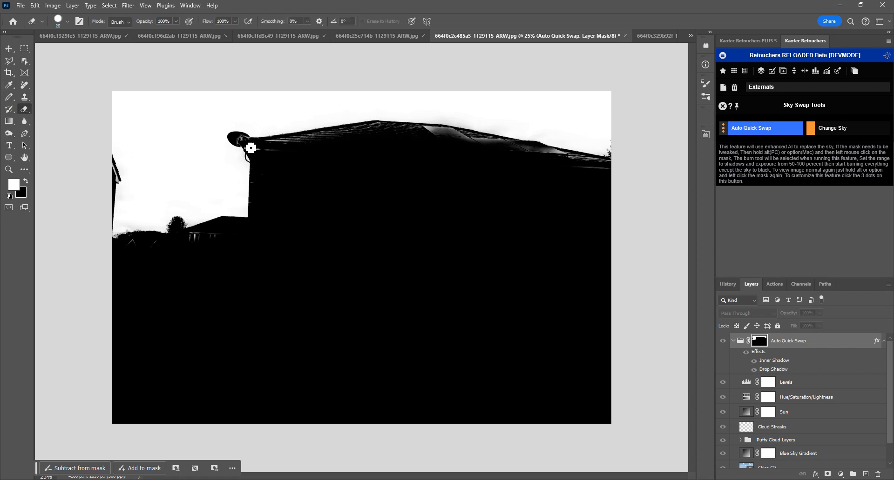
key("bracketright")
key("bracketright")
key("bracketright")
key("bracketright")
mouse_move(252, 146)
left_mouse_down()
mouse_move(300, 149)
mouse_move(277, 143)
mouse_move(403, 131)
mouse_move(543, 153)
left_mouse_up()
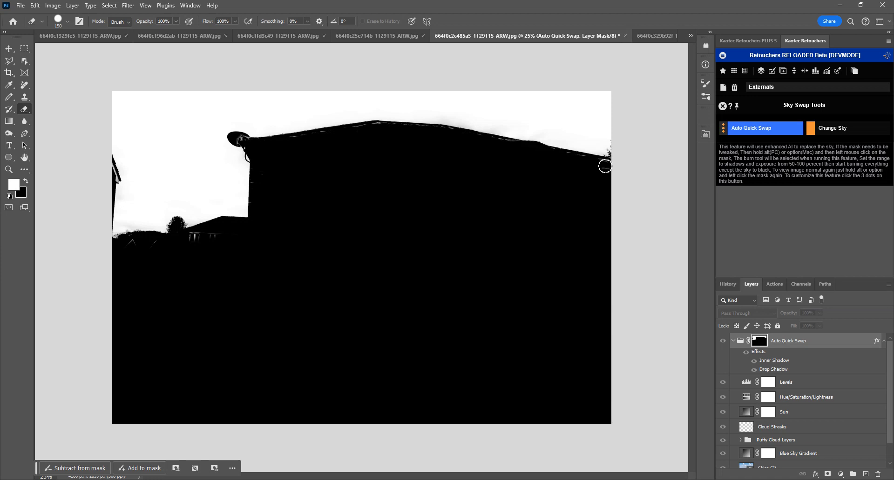
key("ctrl+z")
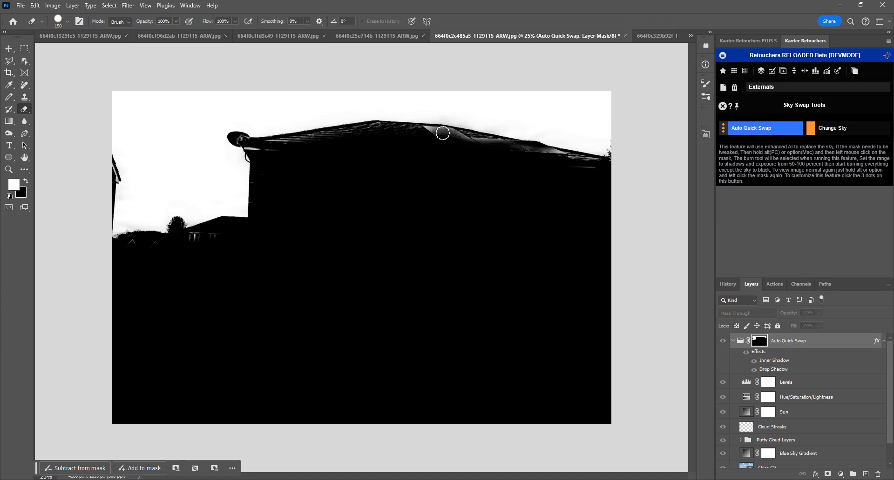
key("ctrl+shift+z")
key("ctrl+shift+z")
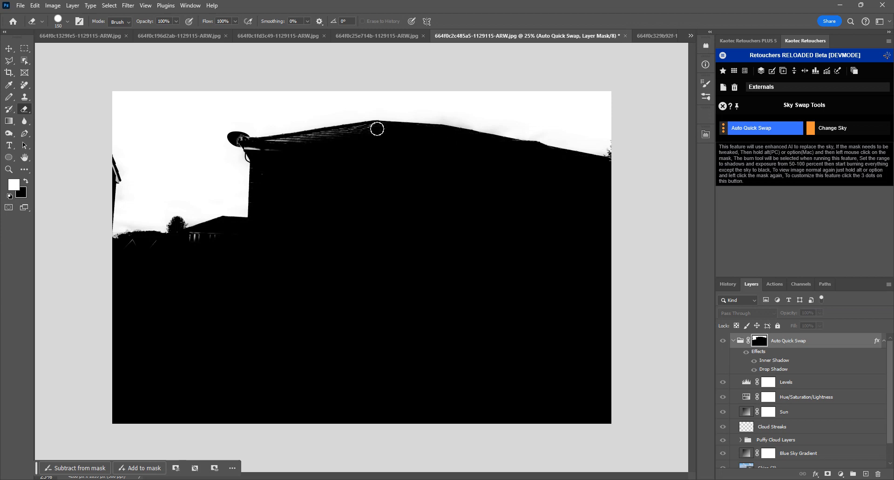
key("ctrl+shift+z")
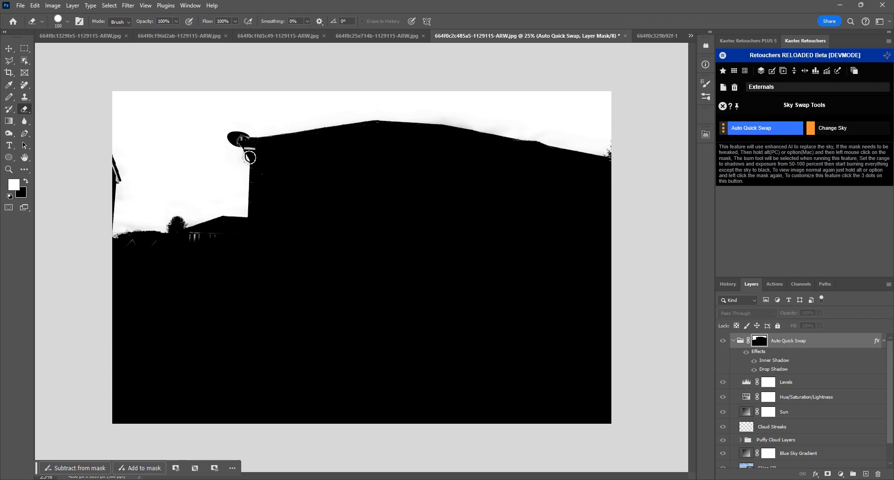
- Burn the satellite dish bracket and light streaks along the building edge on the mask
left_click(8, 134)
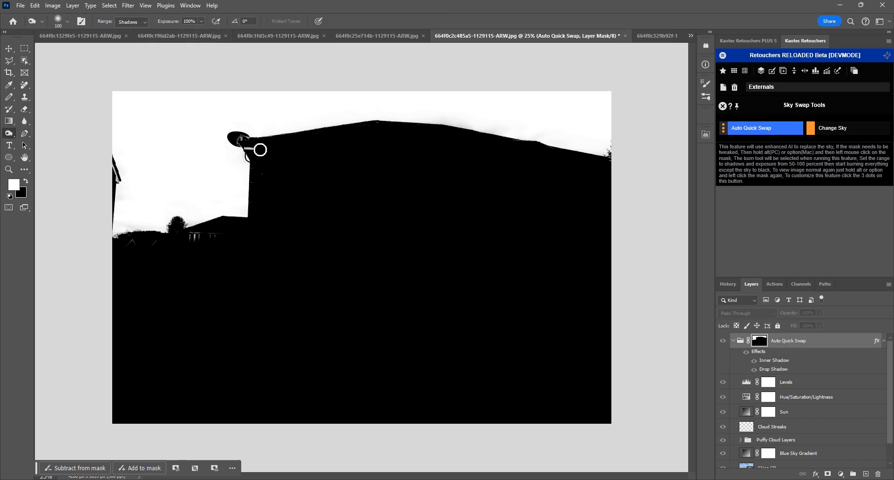
mouse_move(255, 146)
left_mouse_down()
mouse_move(266, 151)
mouse_move(247, 149)
mouse_move(282, 184)
left_mouse_up()
scroll(259, 185, "up", 8)
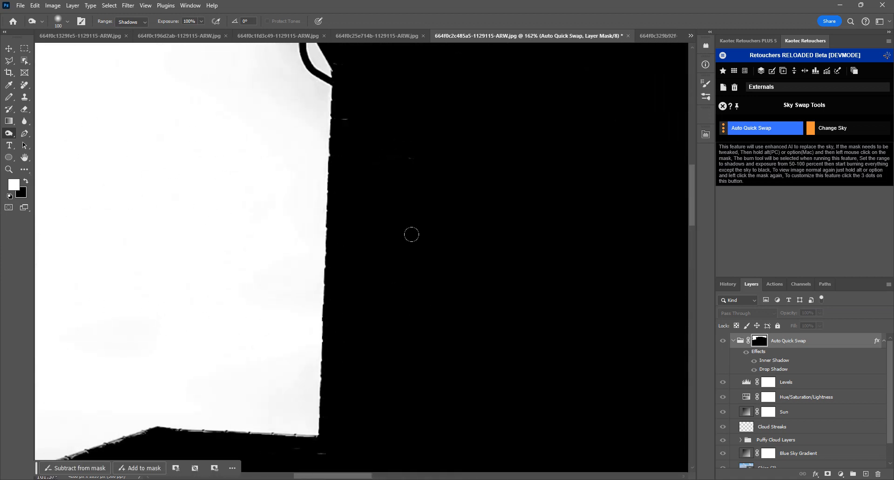
scroll(363, 210, "down", 5)
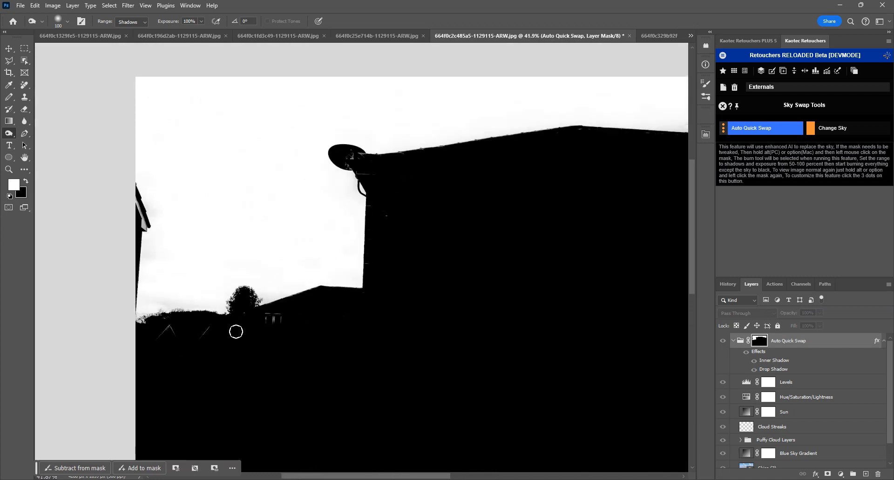
mouse_move(258, 323)
left_mouse_down()
mouse_move(200, 325)
mouse_move(156, 307)
mouse_move(139, 223)
mouse_move(146, 228)
left_mouse_up()
scroll(133, 207, "down", 1)
scroll(174, 131, "down", 3)
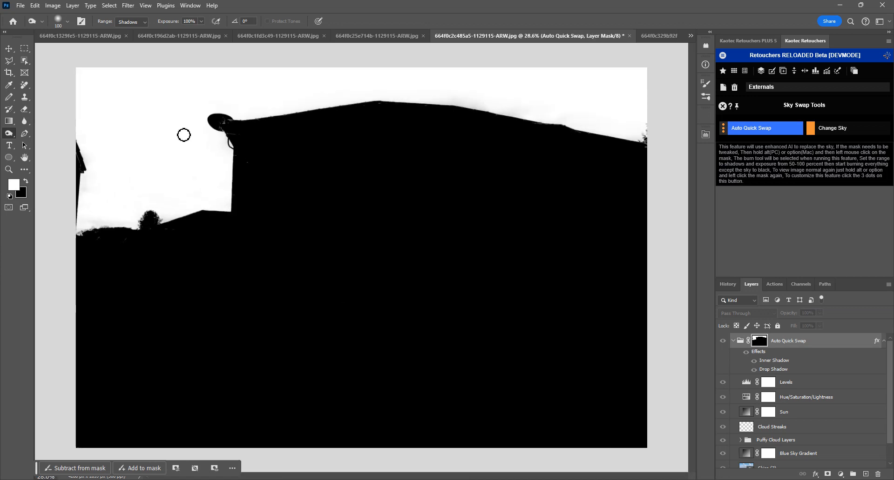
- Polygonal Lasso the wall area below the roofline, fill it black, and deselect
left_click(10, 60)
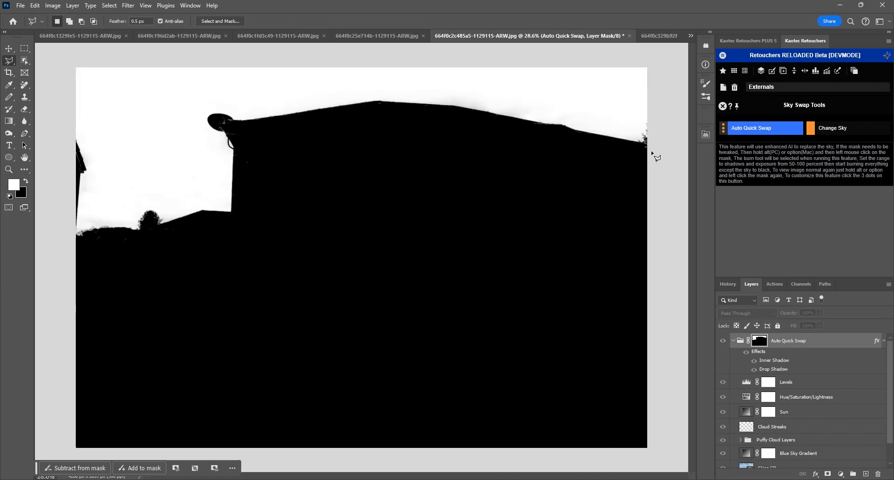
left_click(445, 110)
left_click(305, 113)
left_click(247, 138)
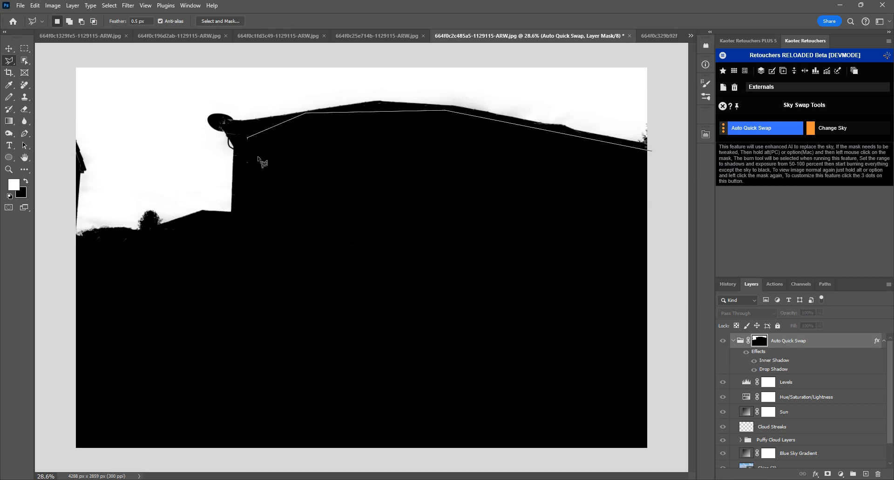
left_click(254, 230)
left_click(418, 261)
key("BackSpace")
double_click(618, 237)
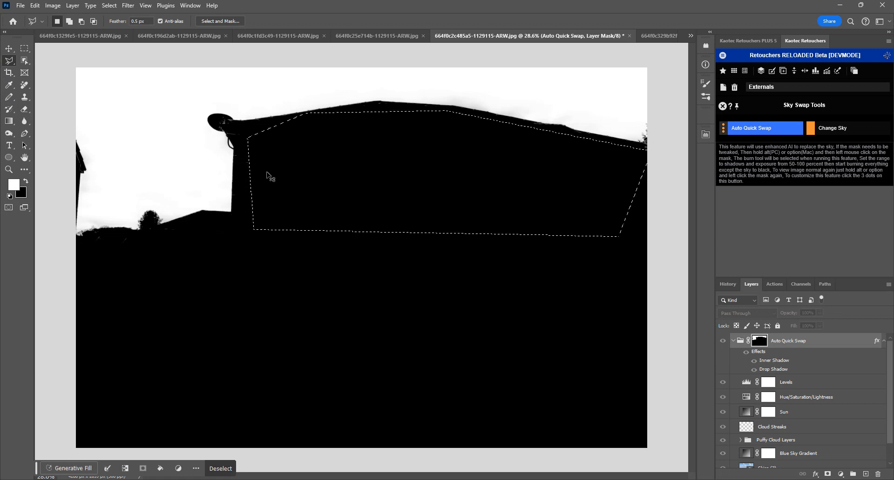
key("ctrl+d")
- On the 664f0c25e714b photo's mask, Object Select the right-hand roof and fill it black
left_click(399, 37)
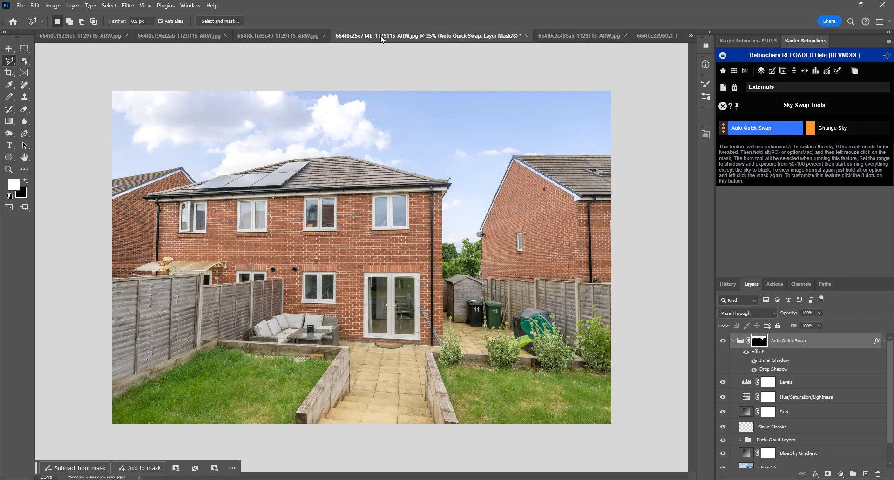
left_click(755, 344, "alt")
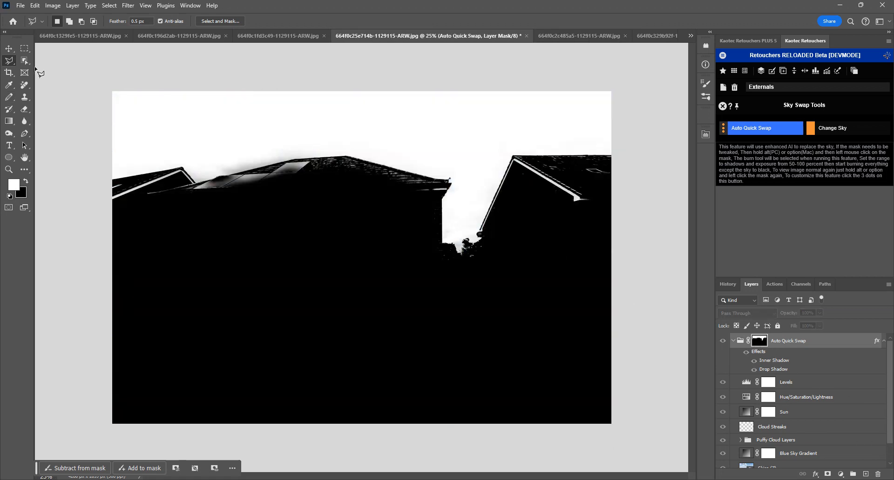
left_click(25, 61)
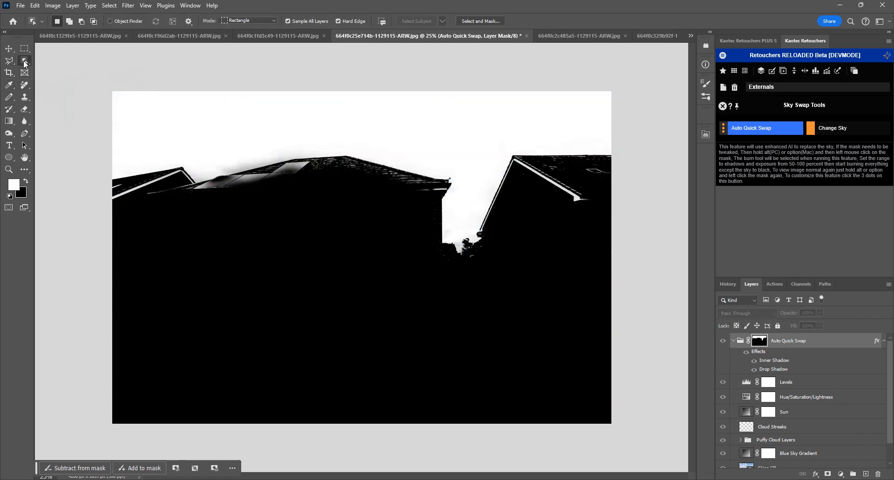
left_click_drag(616, 149, 474, 241)
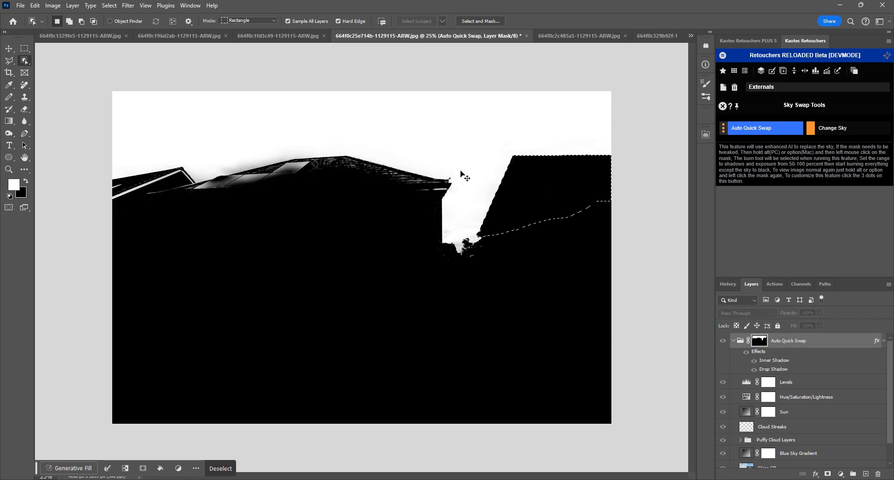
key("ctrl+d")
- Blacken the left roofline and tree gap on the mask, restore normal view, and close the photo
left_click_drag(461, 139, 104, 233)
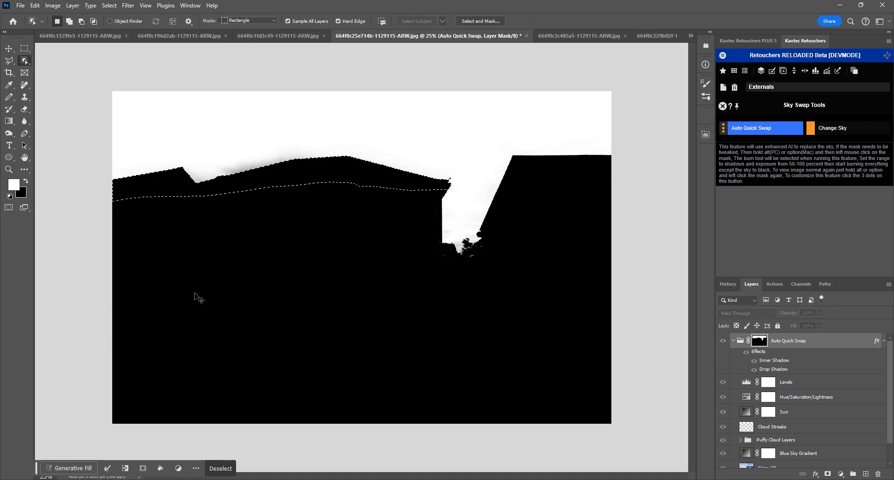
scroll(494, 263, "up", 1)
scroll(494, 263, "up", 5)
left_click_drag(504, 182, 353, 303)
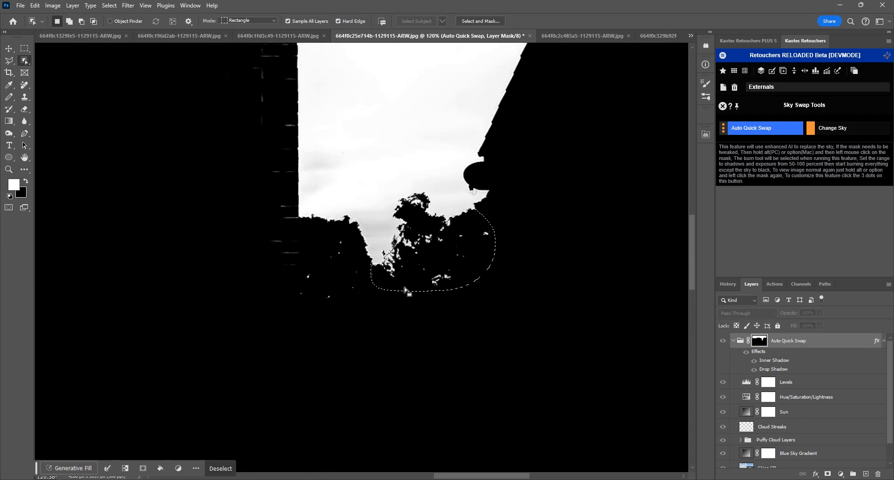
key("ctrl+0")
key("ctrl+minus")
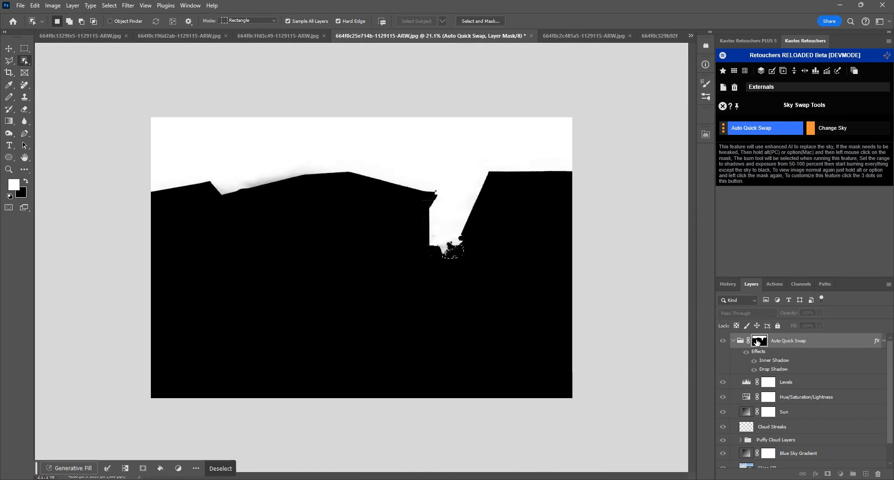
left_click(759, 341, "alt")
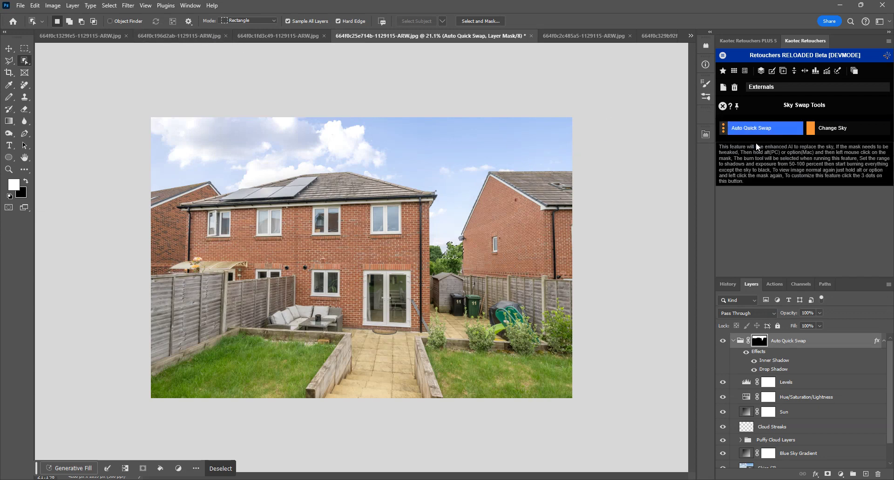
key("ctrl+w")
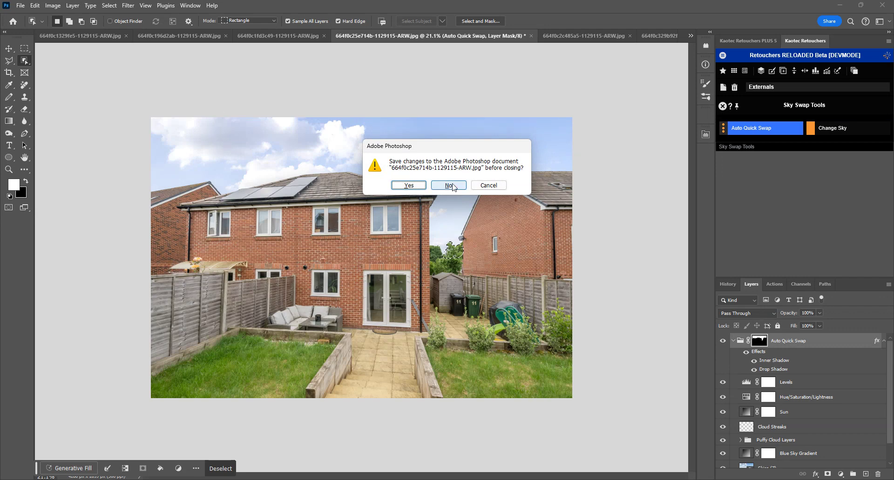
- Close all open photos without saving and return the Retouchers panel to its main categories
left_click(490, 186)
key("ctrl+alt+w")
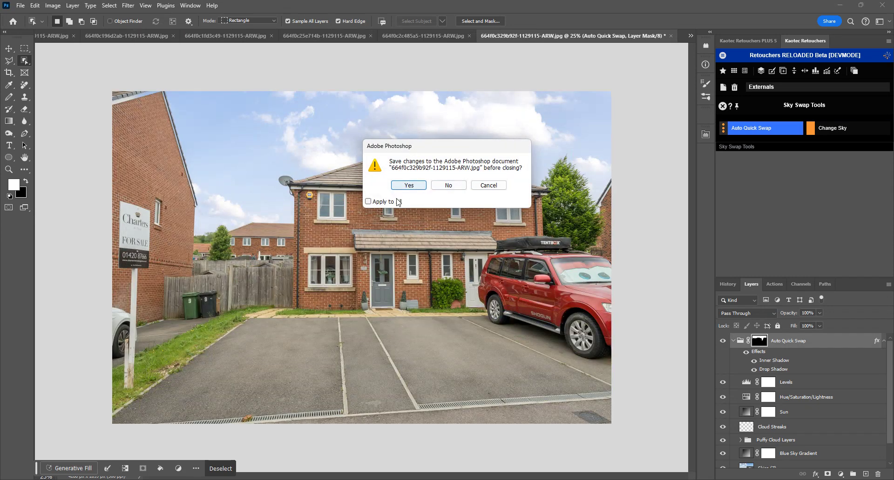
left_click(368, 201)
left_click(455, 190)
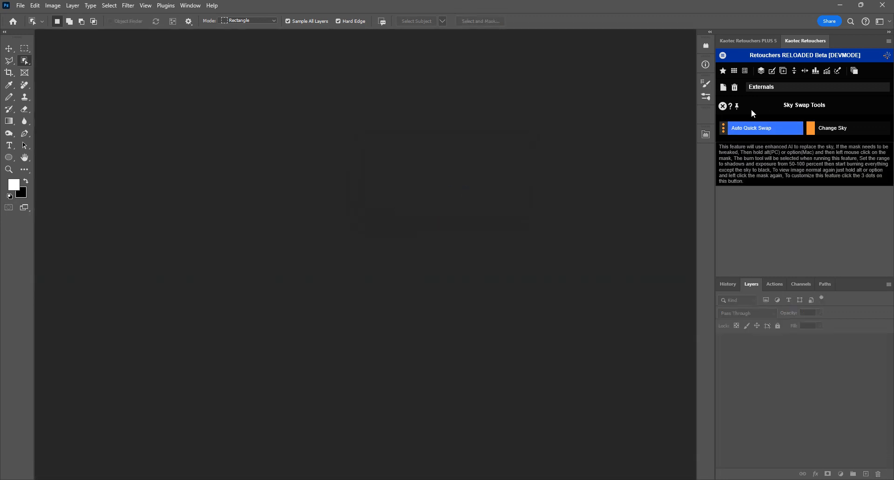
left_click(722, 106)
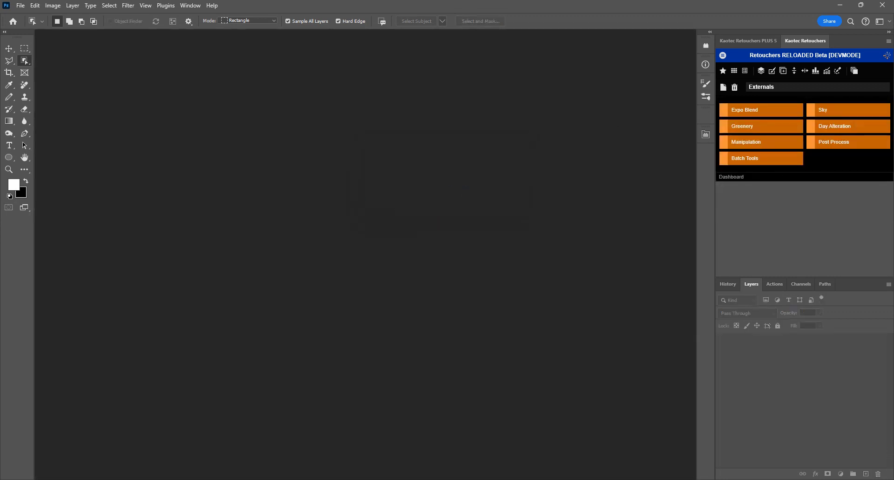
key("alt+Tab")
left_click(390, 417)
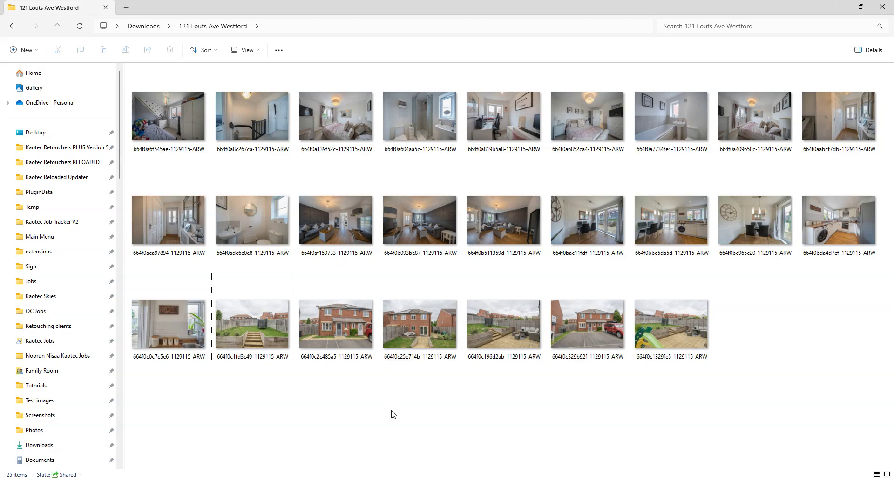
key("ctrl+shift+n")
left_click(282, 26)
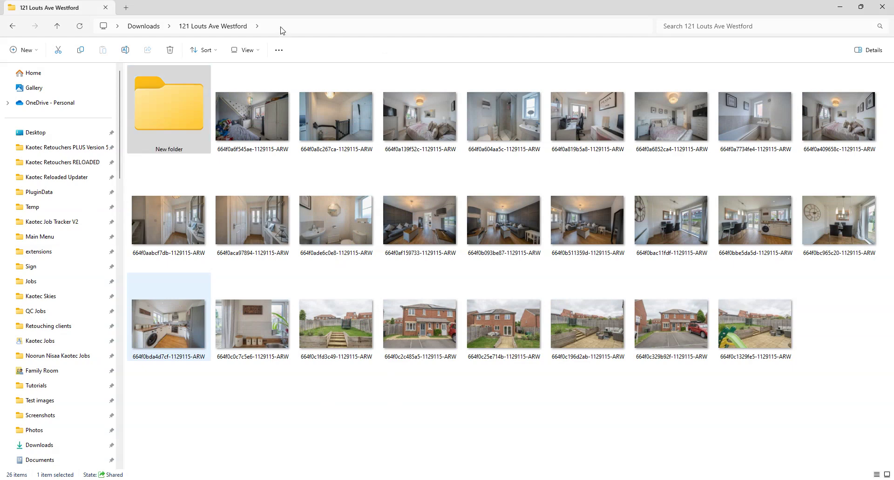
left_click_drag(281, 27, 182, 25)
key("ctrl+c")
left_click(175, 91)
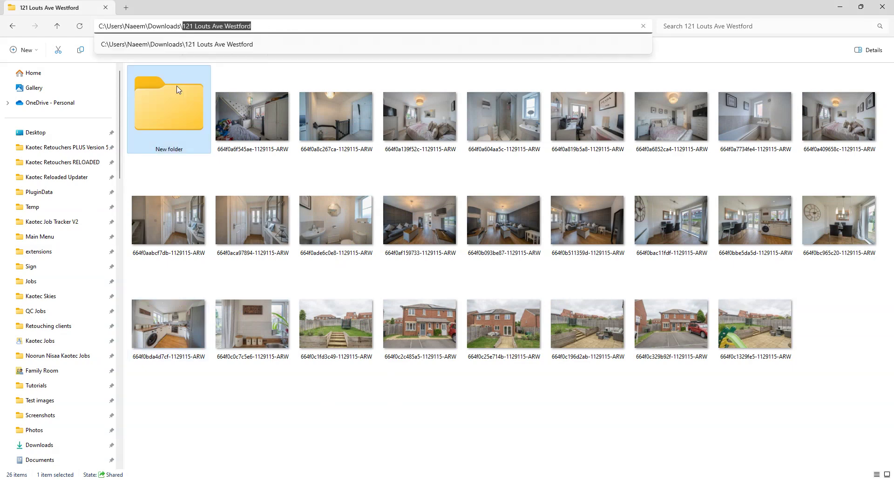
left_click(171, 149)
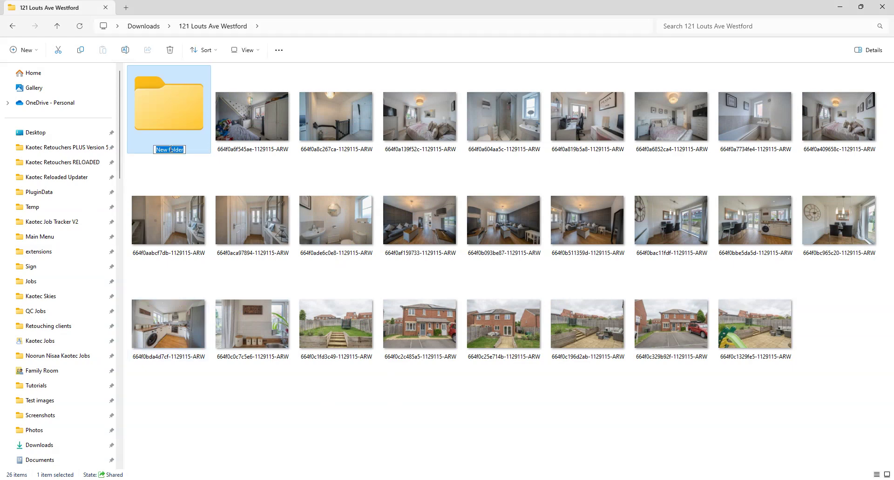
type("EXT -")
key("ctrl+v")
key("Return")
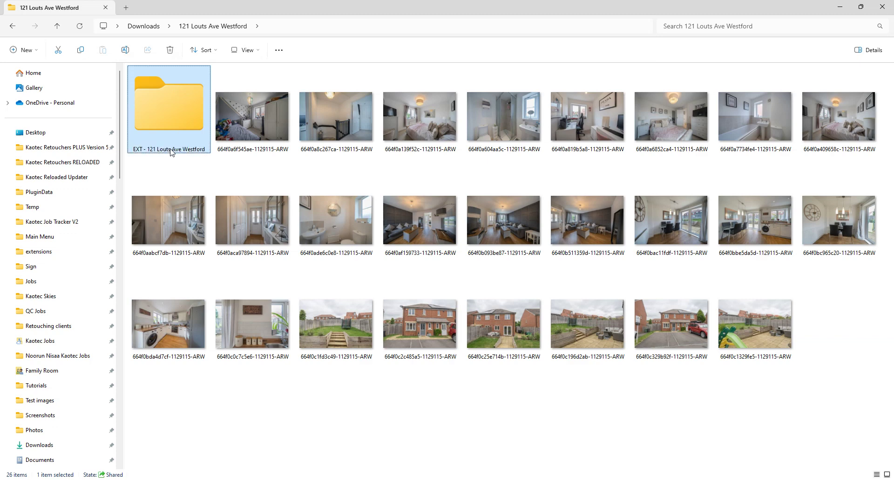
left_click_drag(830, 310, 335, 377)
left_click_drag(344, 337, 172, 133)
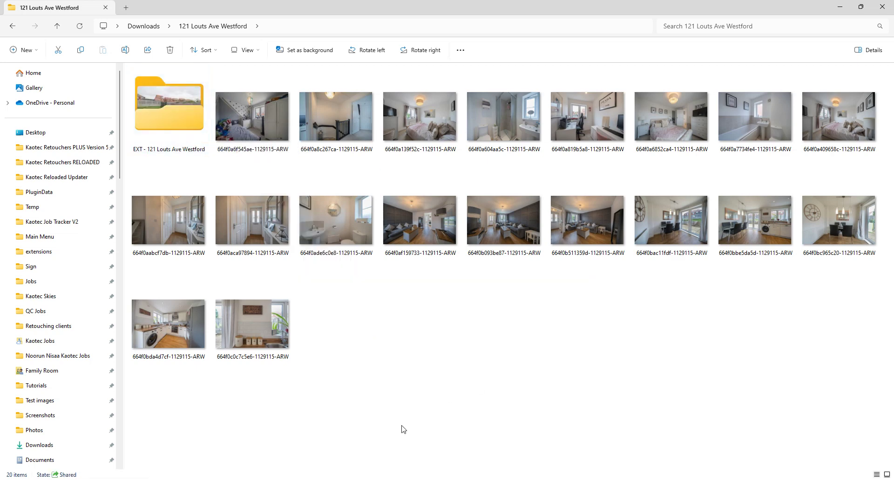
key("alt+Tab")
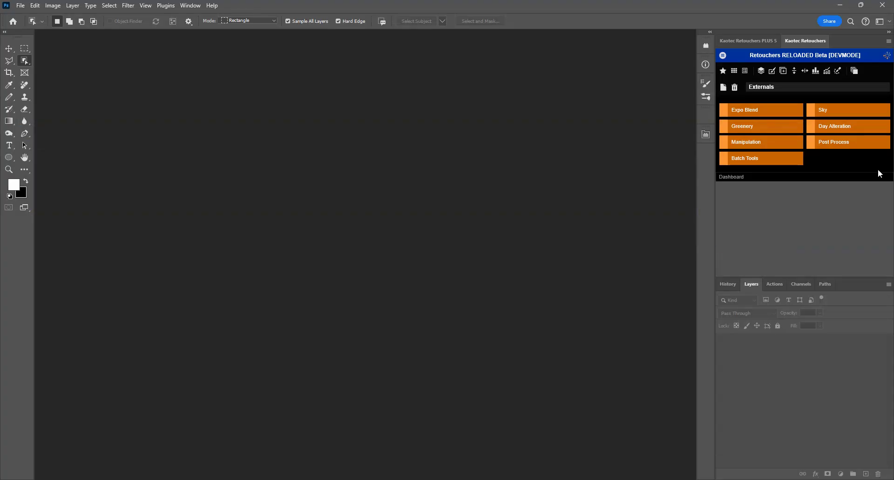
- Set up a new batch process with the Externals profile and Auto Quick Swap
left_click(764, 160)
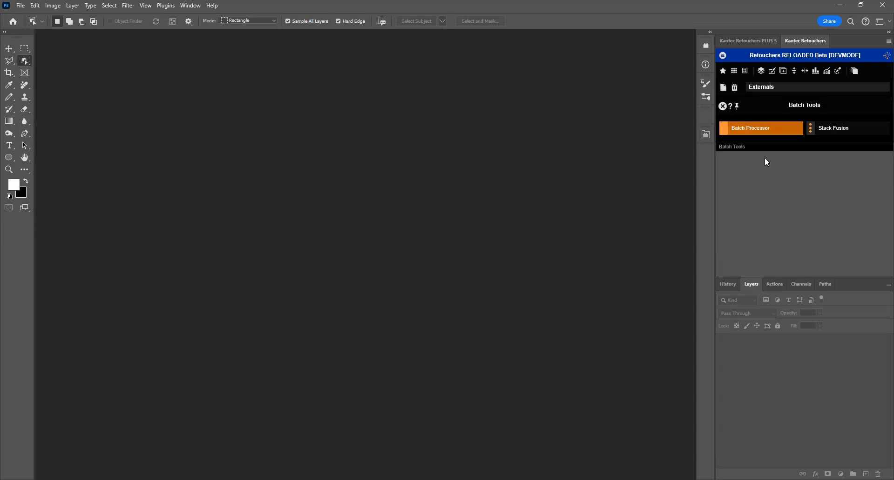
left_click(778, 130)
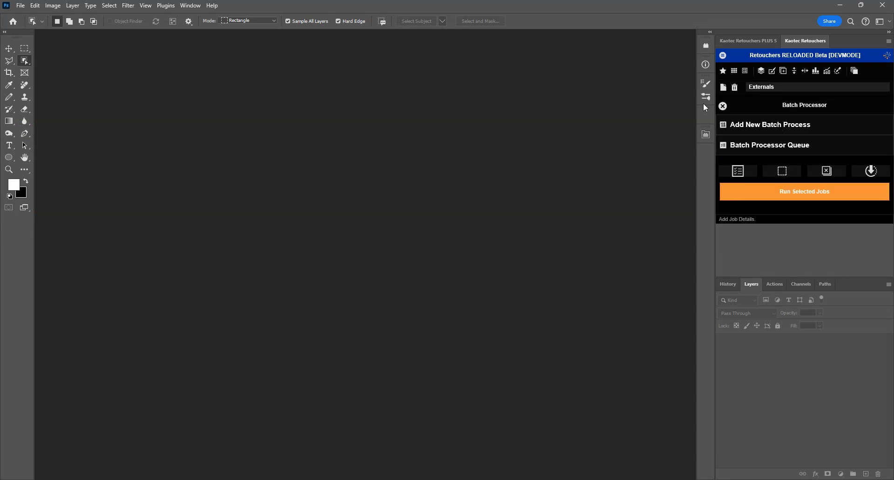
left_click(842, 125)
scroll(820, 112, "down", 2)
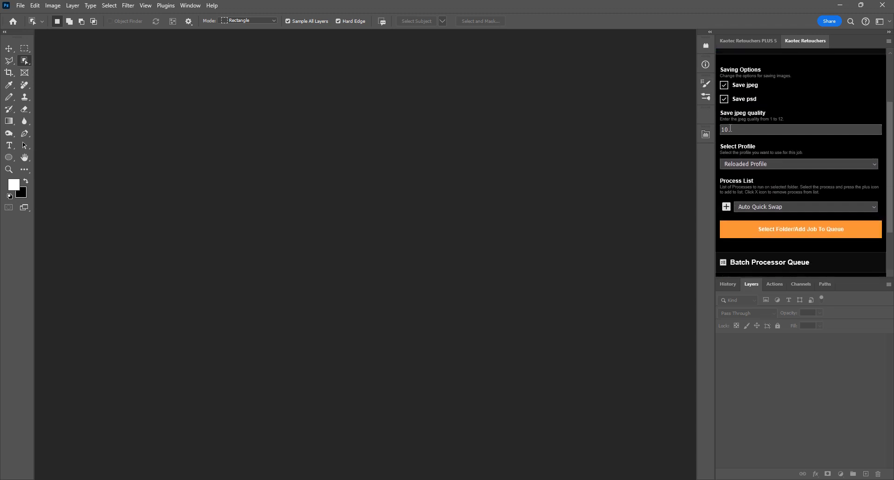
left_click(777, 163)
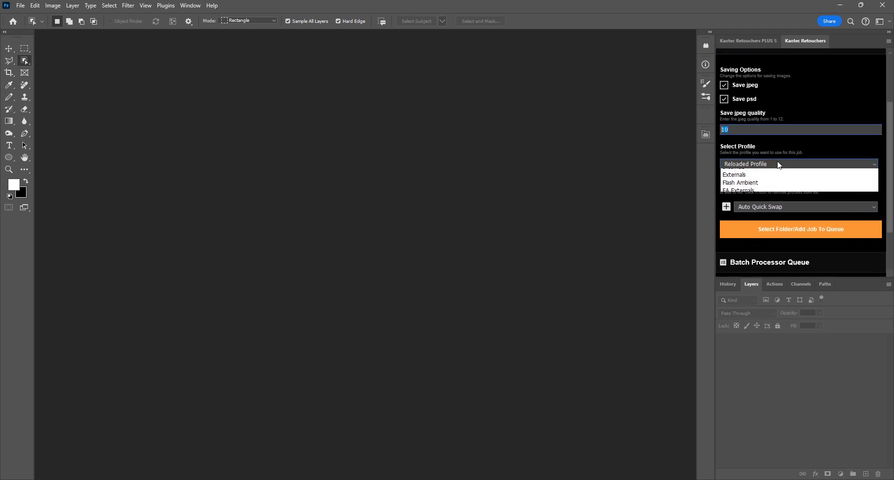
left_click(750, 188)
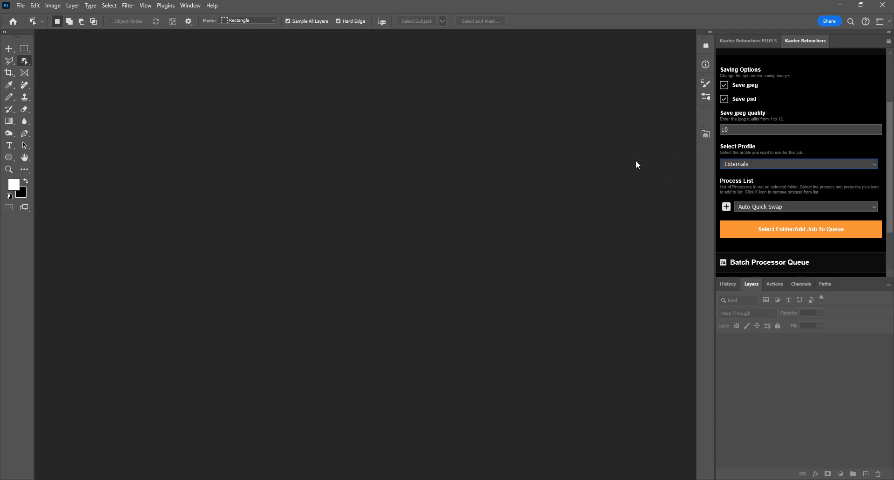
left_click(725, 206)
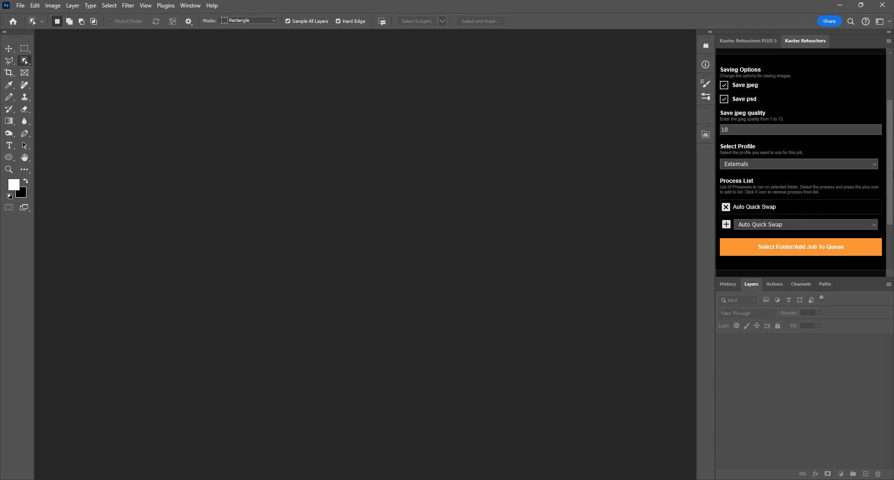
scroll(789, 175, "down", 1)
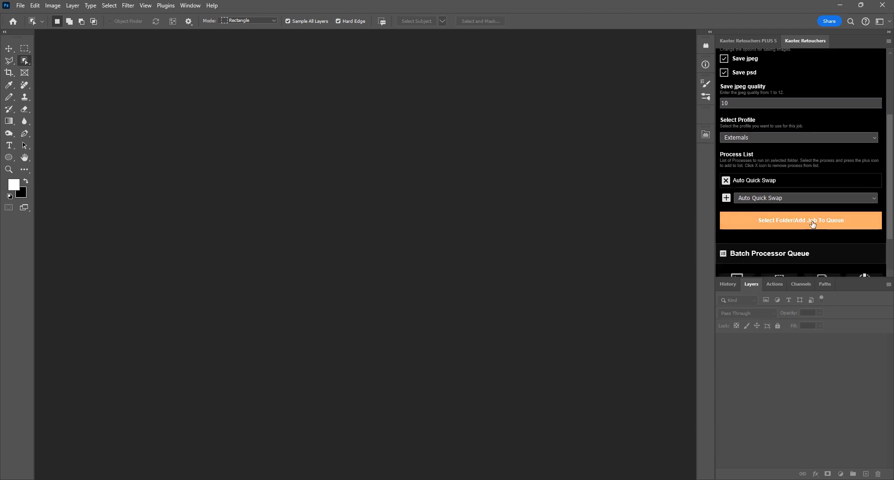
left_click(796, 225)
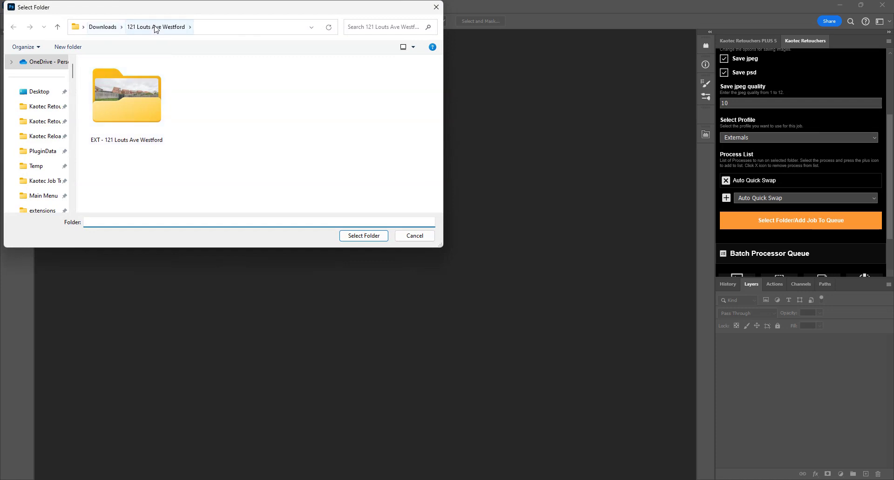
left_click(132, 106)
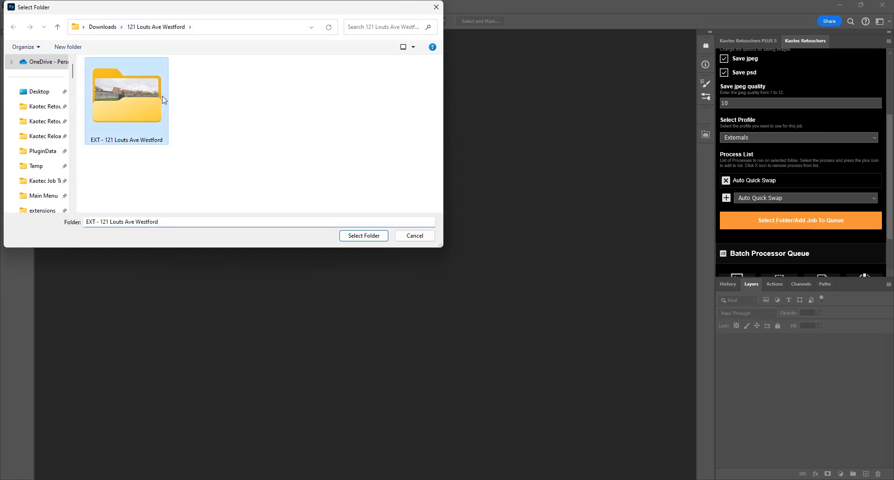
double_click(132, 104)
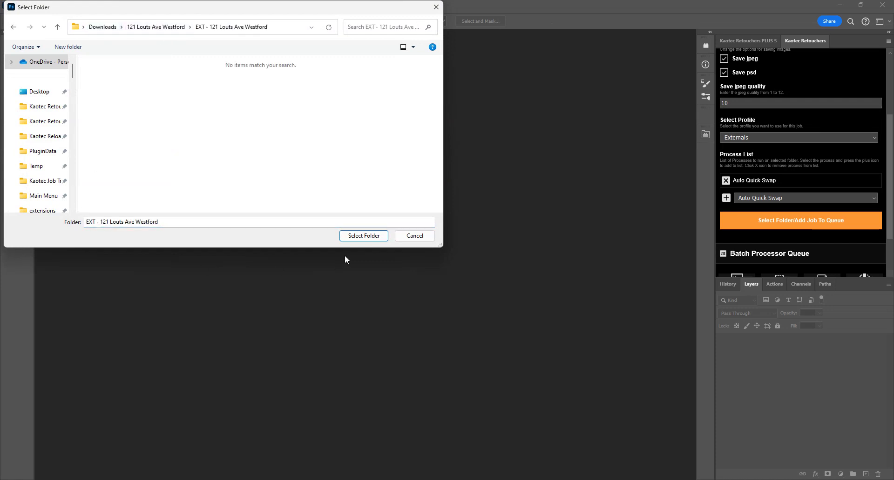
left_click(363, 236)
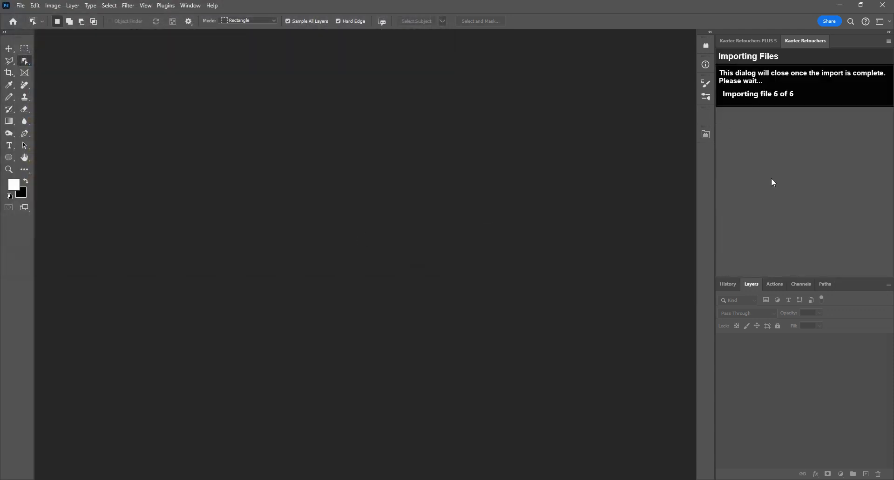
scroll(771, 178, "down", 2)
scroll(771, 178, "down", 3)
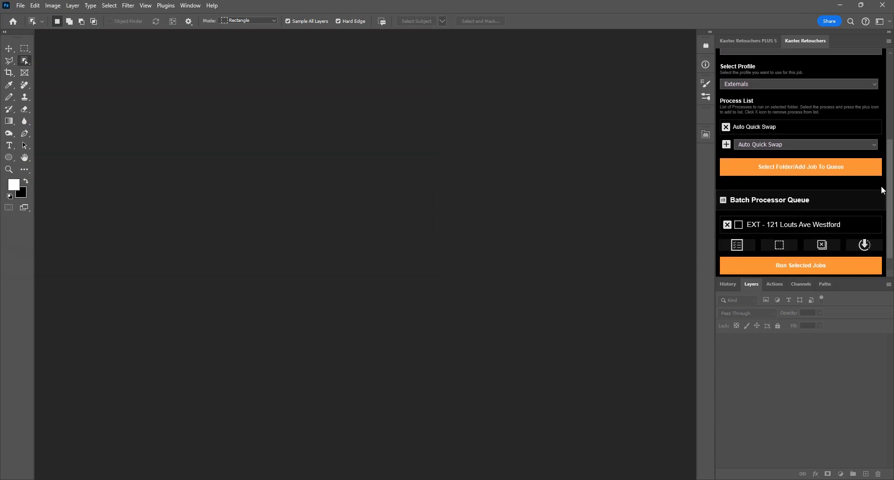
scroll(884, 184, "down", 1)
left_click(739, 205)
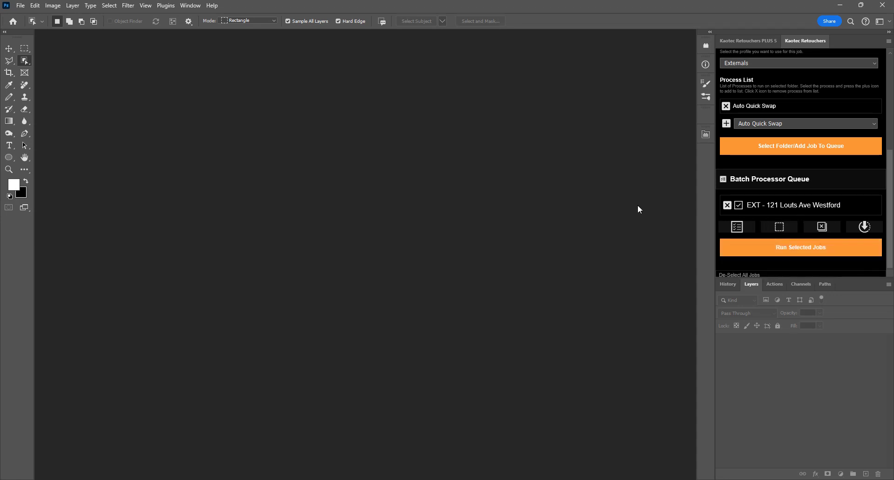
left_click(796, 252)
left_click(802, 253)
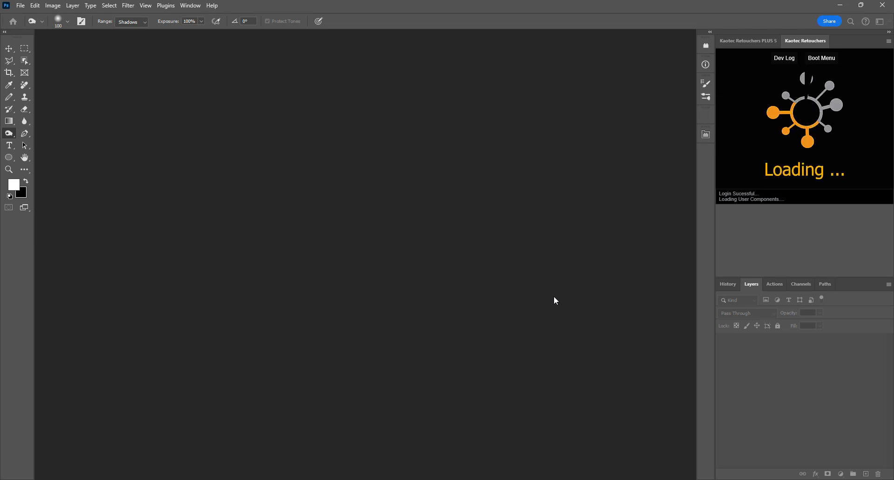
left_click(804, 143)
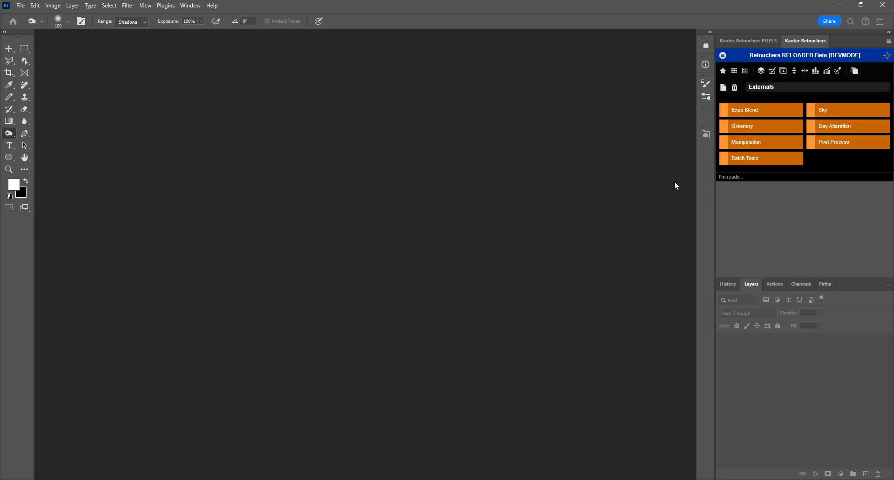
left_click(763, 161)
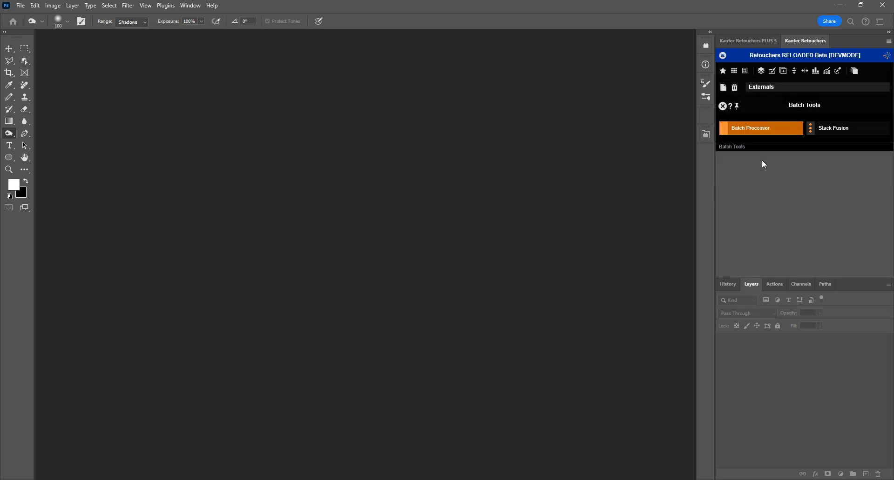
left_click(769, 135)
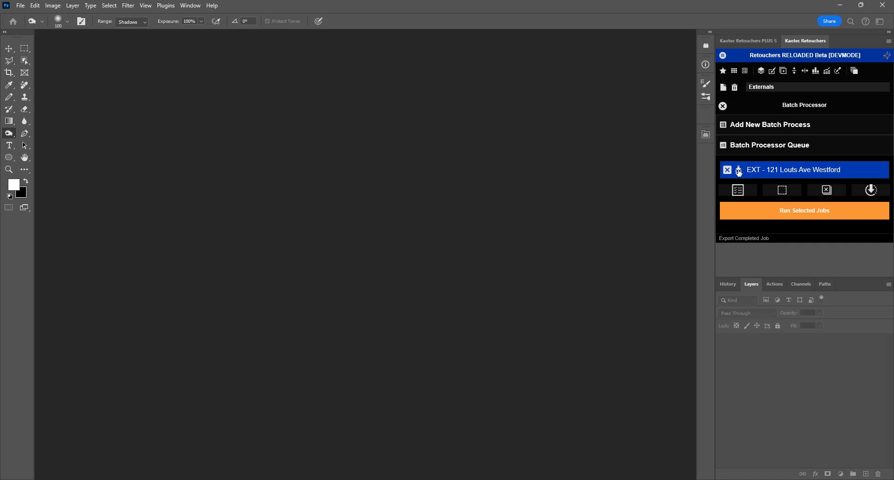
left_click(872, 192)
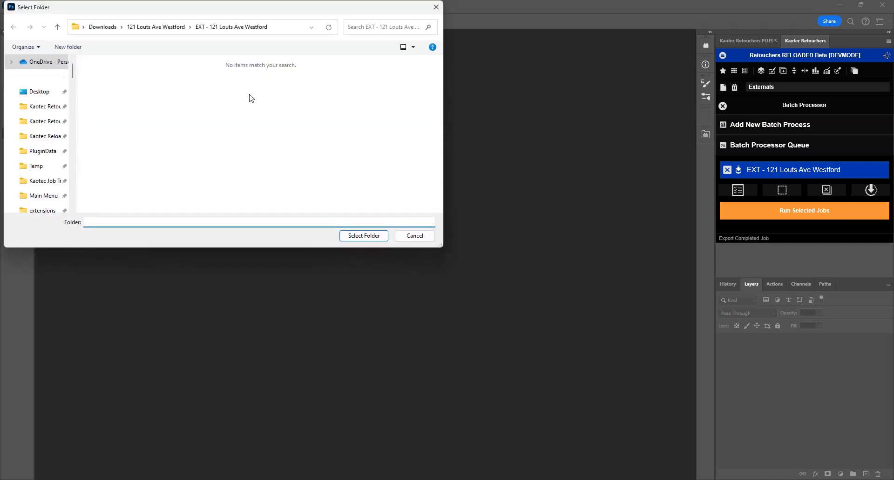
left_click(140, 28)
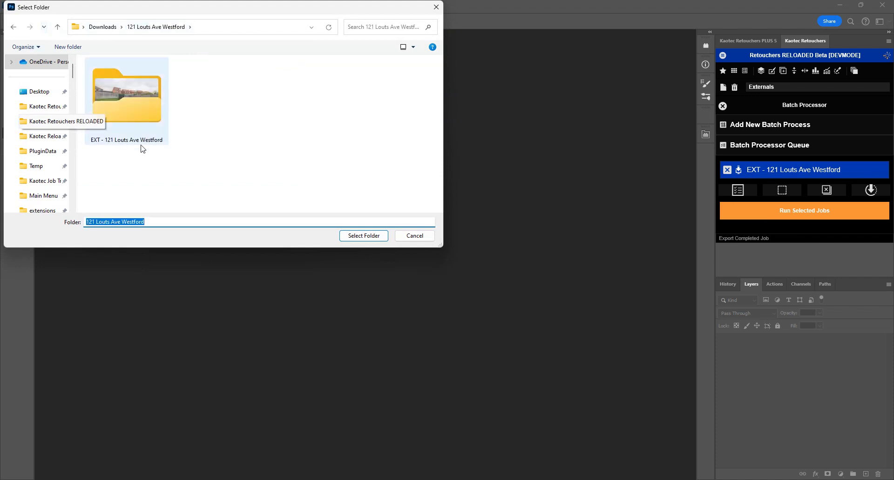
left_click(363, 236)
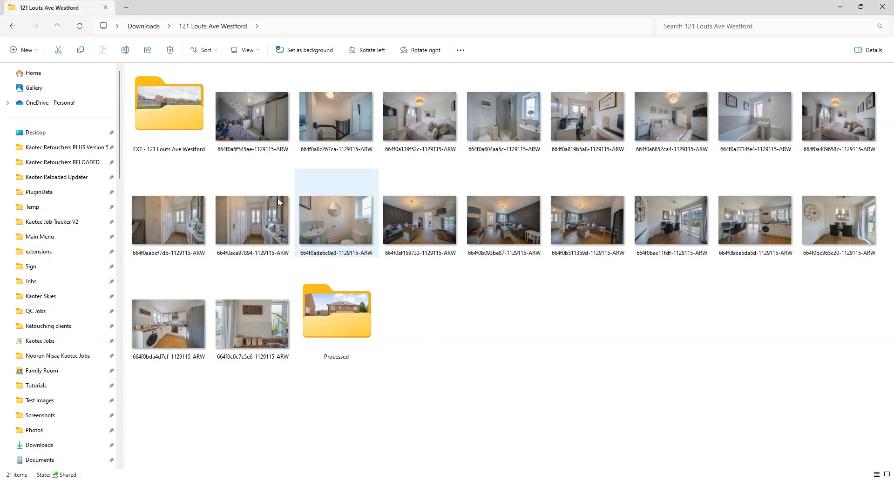
- Open the Processed folder, select the first PSD, and close the stray open PSD document
double_click(341, 314)
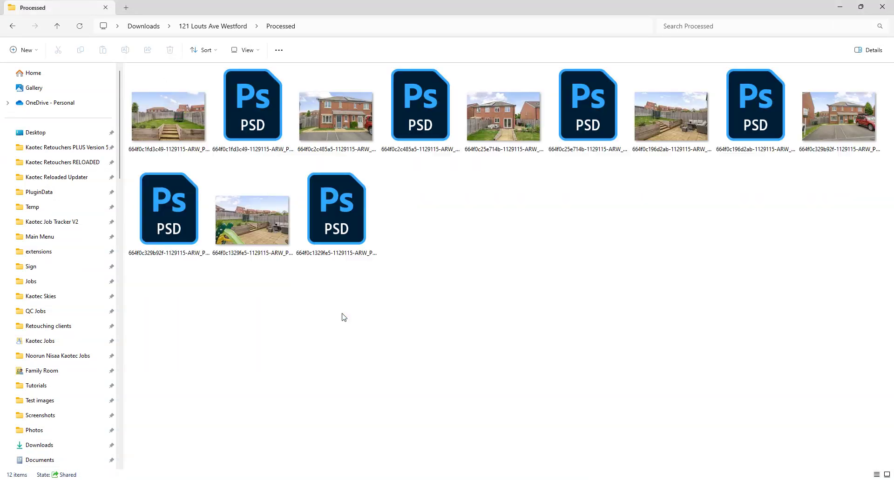
left_click(260, 131)
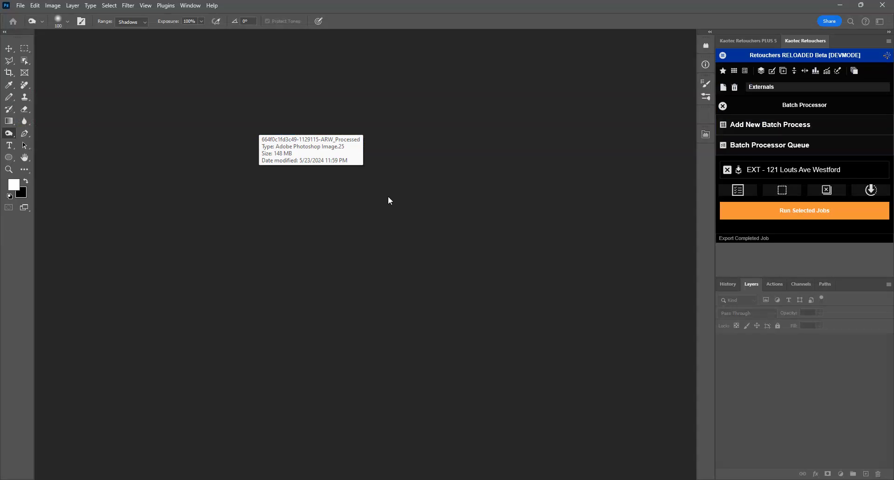
key("ctrl+w")
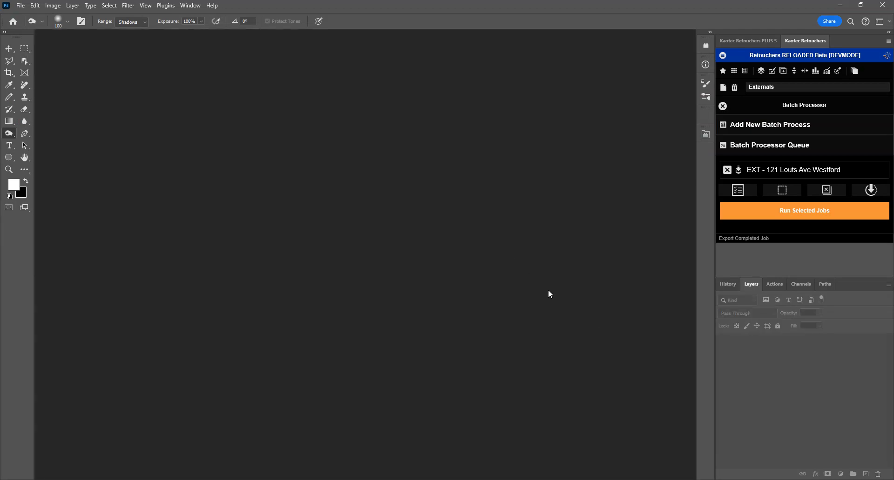
key("alt+Tab")
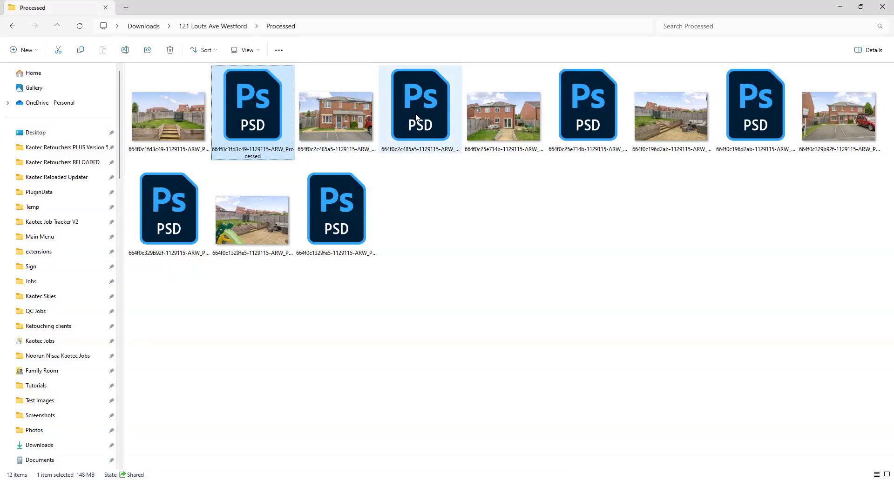
- Select the remaining five PSDs and drag all six processed PSDs into Photoshop
left_click(419, 116, "ctrl")
left_click(615, 120, "ctrl")
left_click(763, 121, "ctrl")
left_click(363, 214, "ctrl")
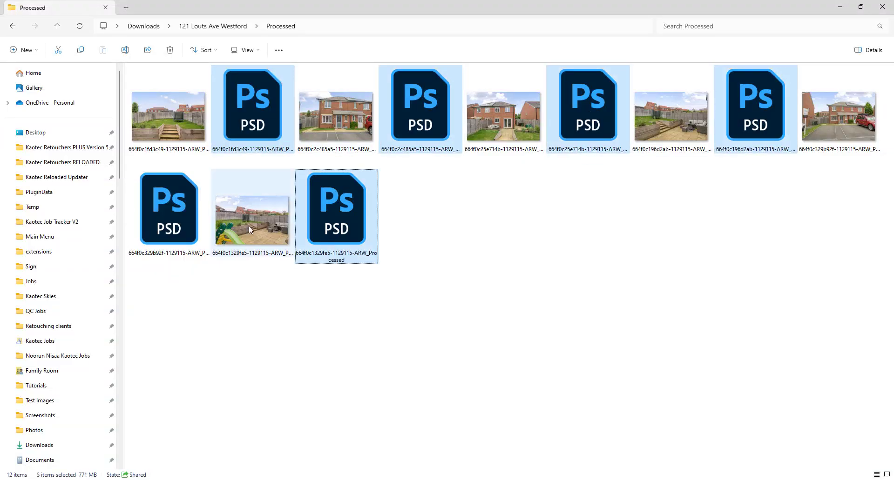
left_click(206, 223, "ctrl")
left_click_drag(259, 102, 414, 273)
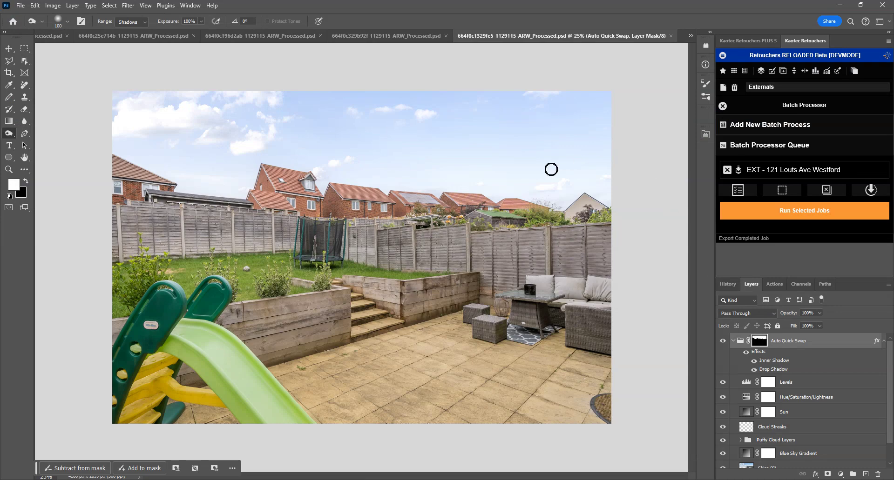
- Cycle through the open processed PSDs to the 664f0c329b92f blue-sky house image
key("ctrl+Tab")
key("ctrl+Tab")
key("ctrl+Tab")
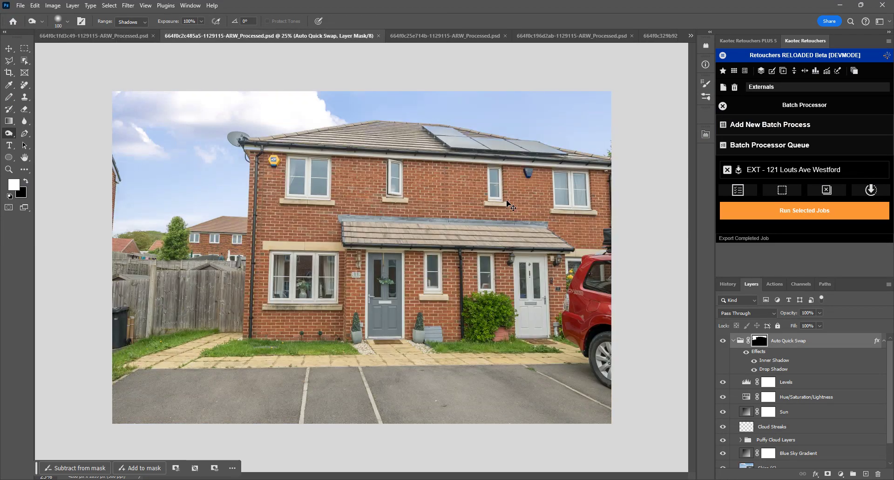
key("ctrl+Tab")
key("ctrl+Tab")
key("ctrl+Tab")
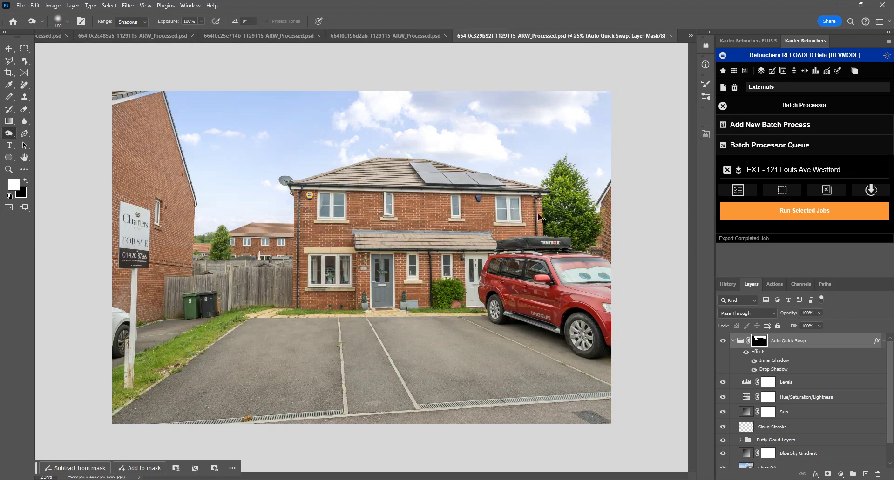